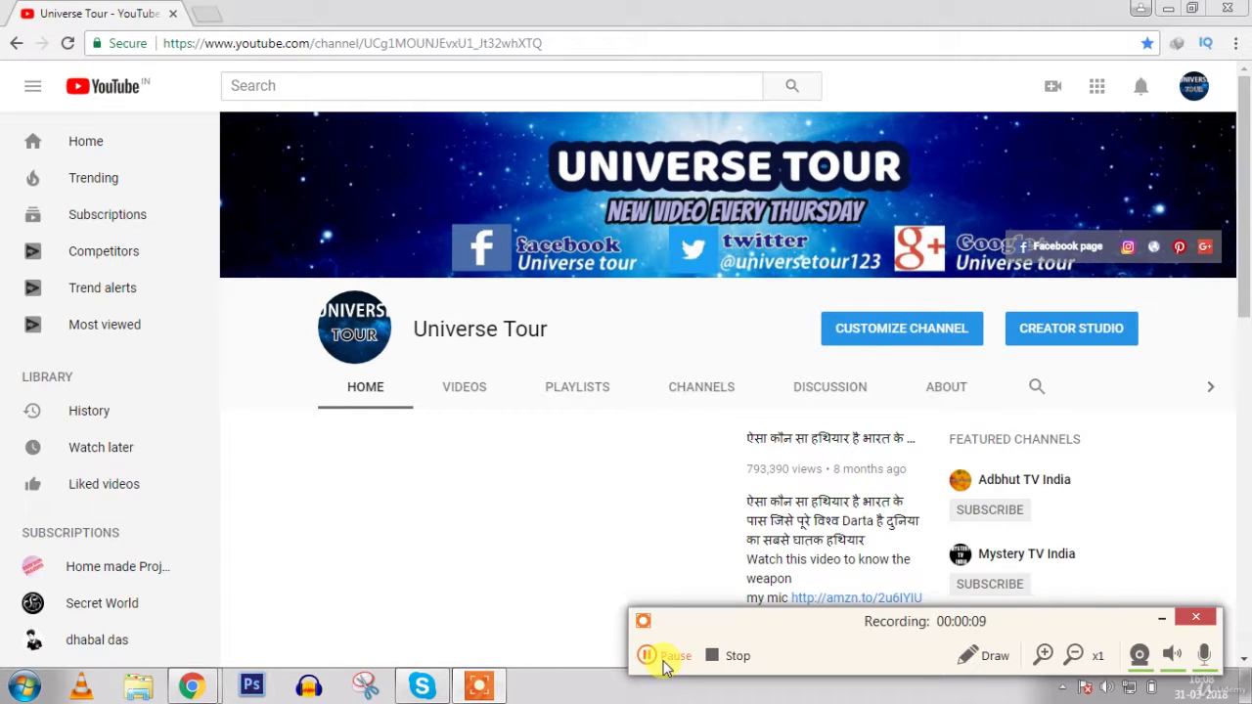
Search the web for tubebuddy in a new tab and open TubeBuddy for YouTube in the Chrome Web Store.
left_click(215, 14)
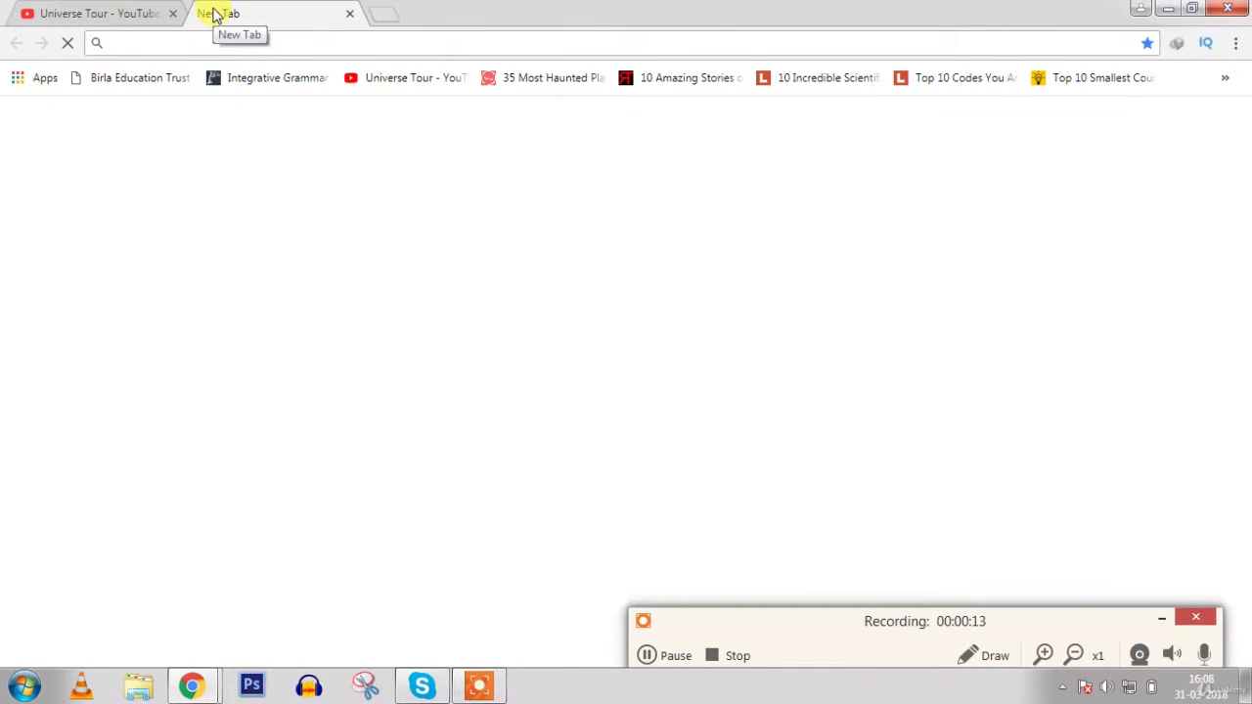
type("tud")
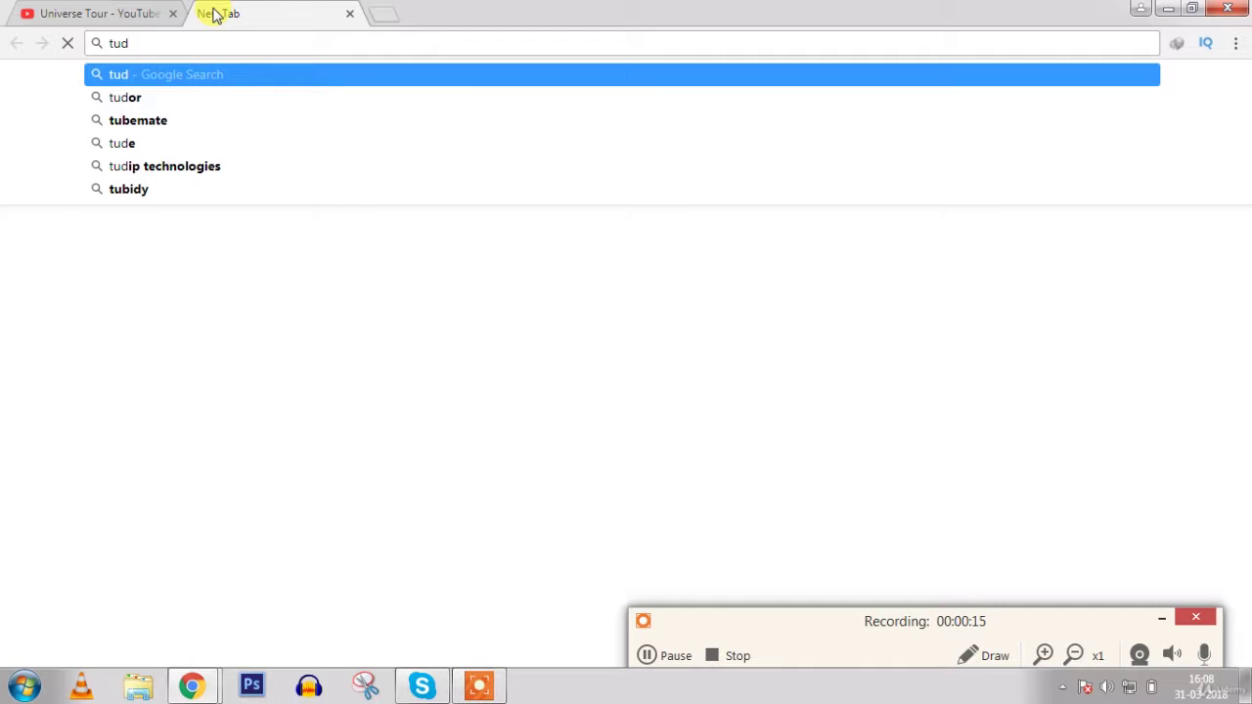
key("BackSpace")
type("bebud")
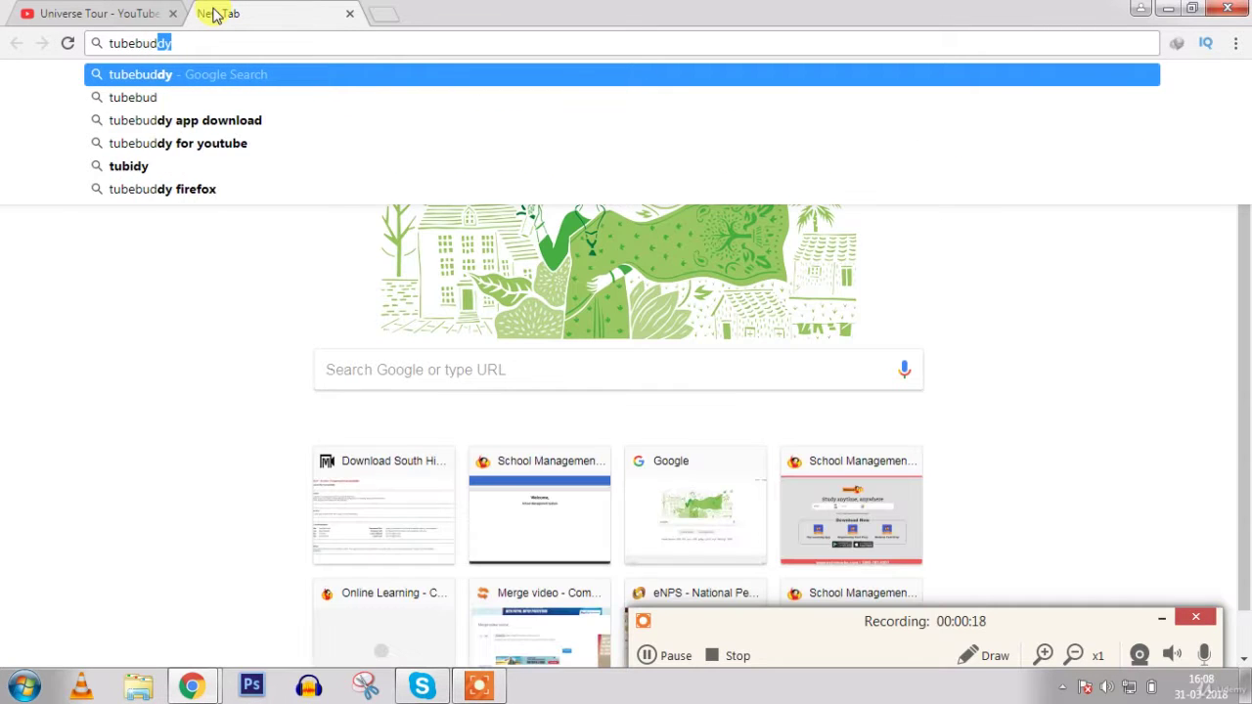
type("dy")
key("Return")
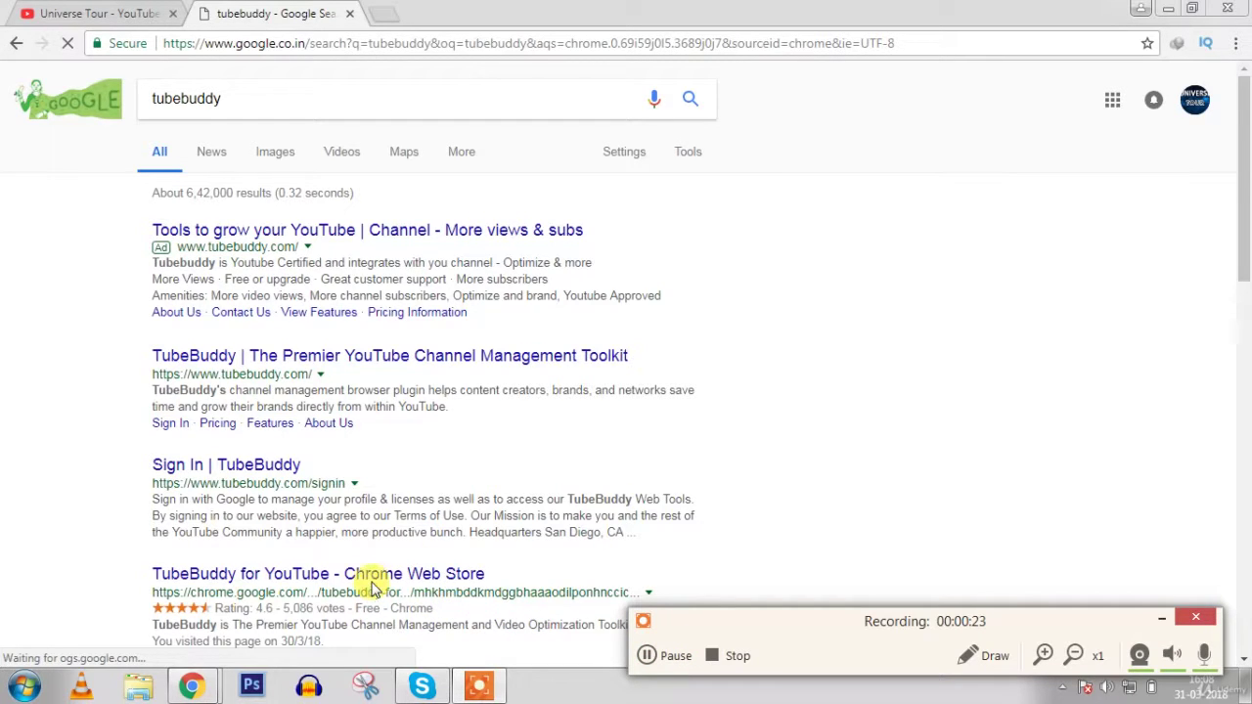
left_click(294, 575)
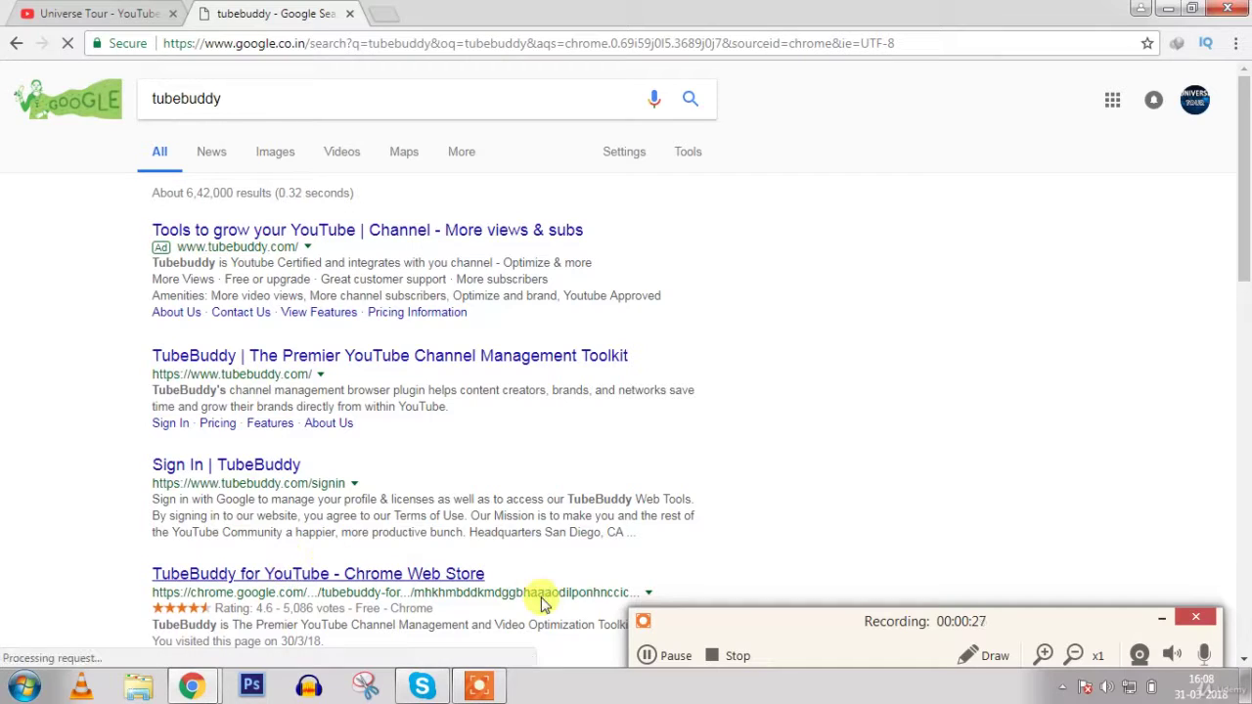
left_click(663, 657)
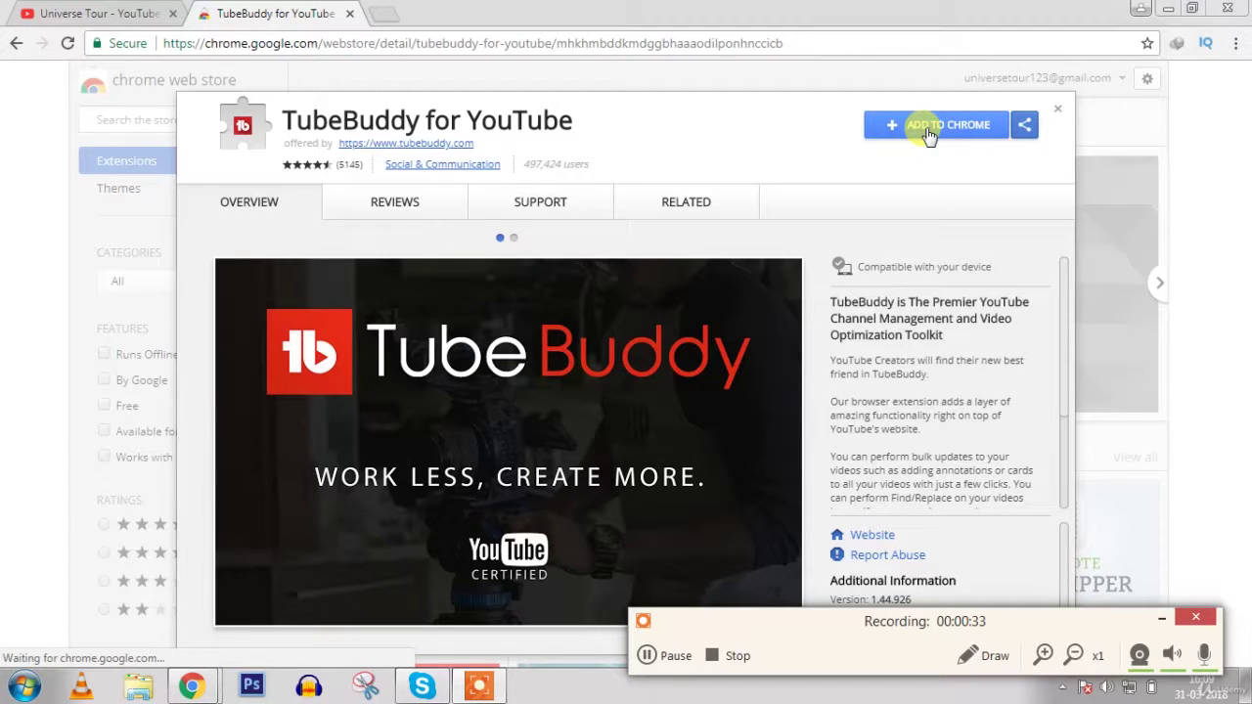
Add the TubeBuddy for YouTube extension to Chrome and open its website from the extension.
left_click(928, 131)
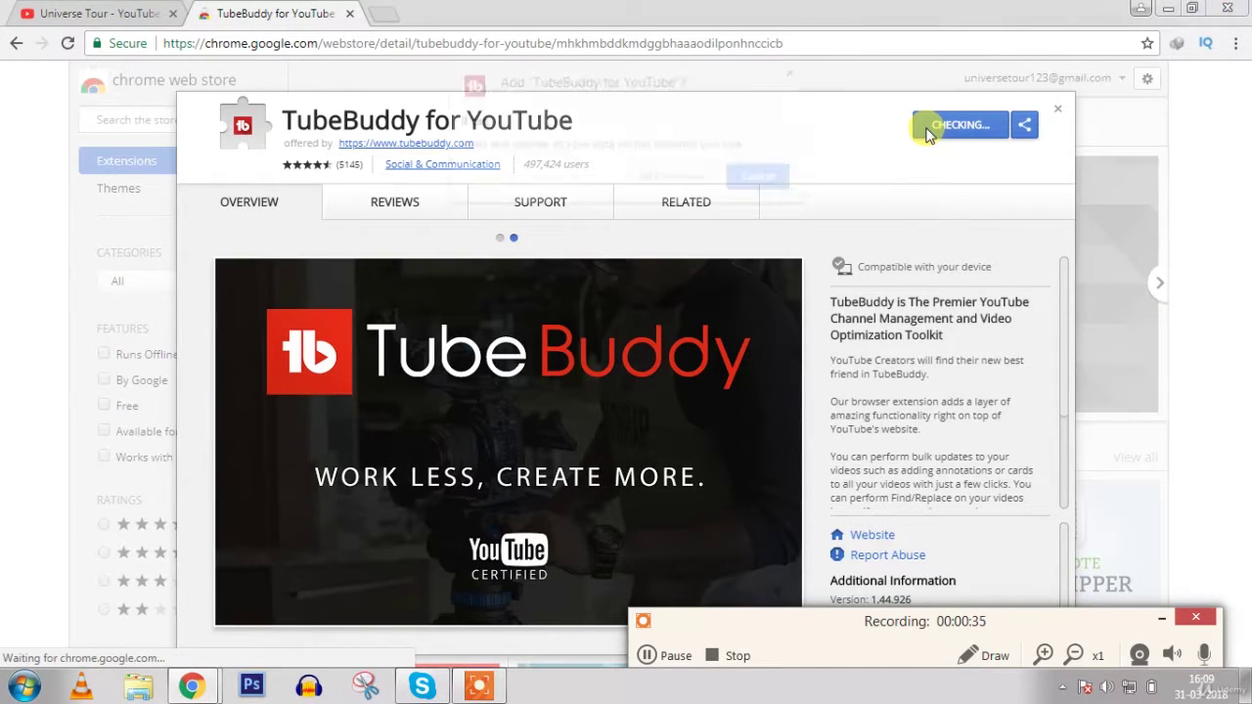
left_click(690, 182)
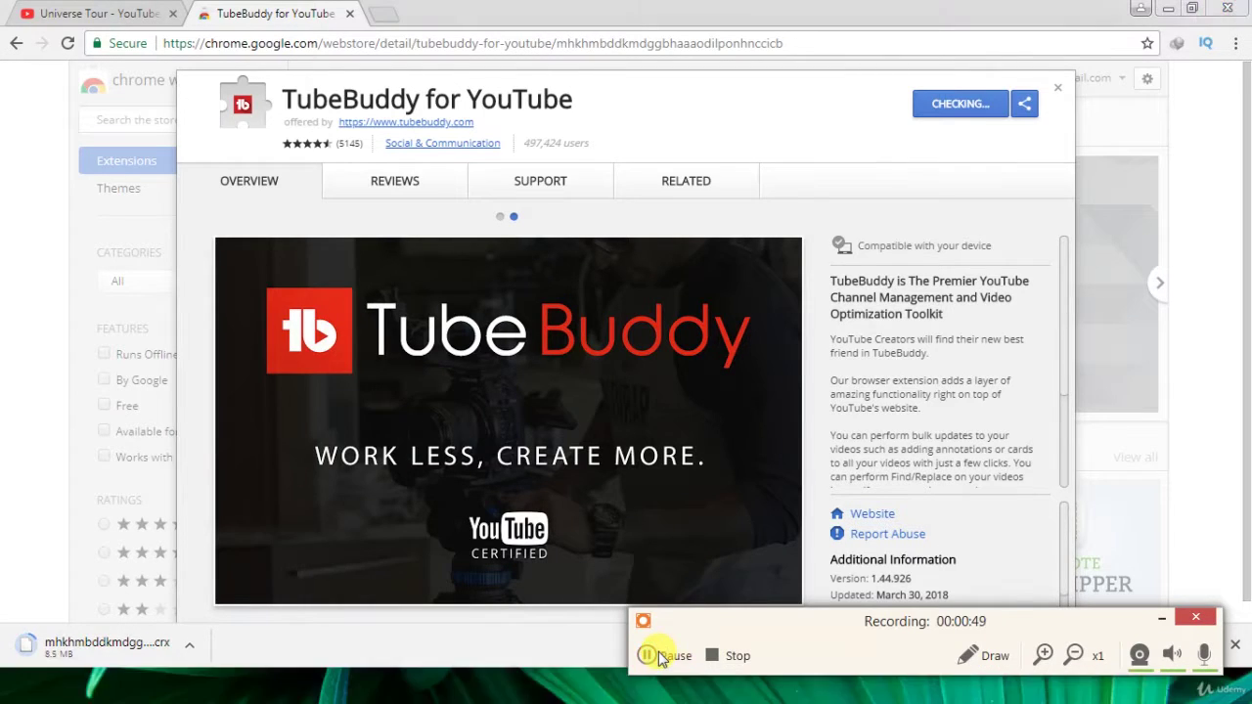
left_click(658, 656)
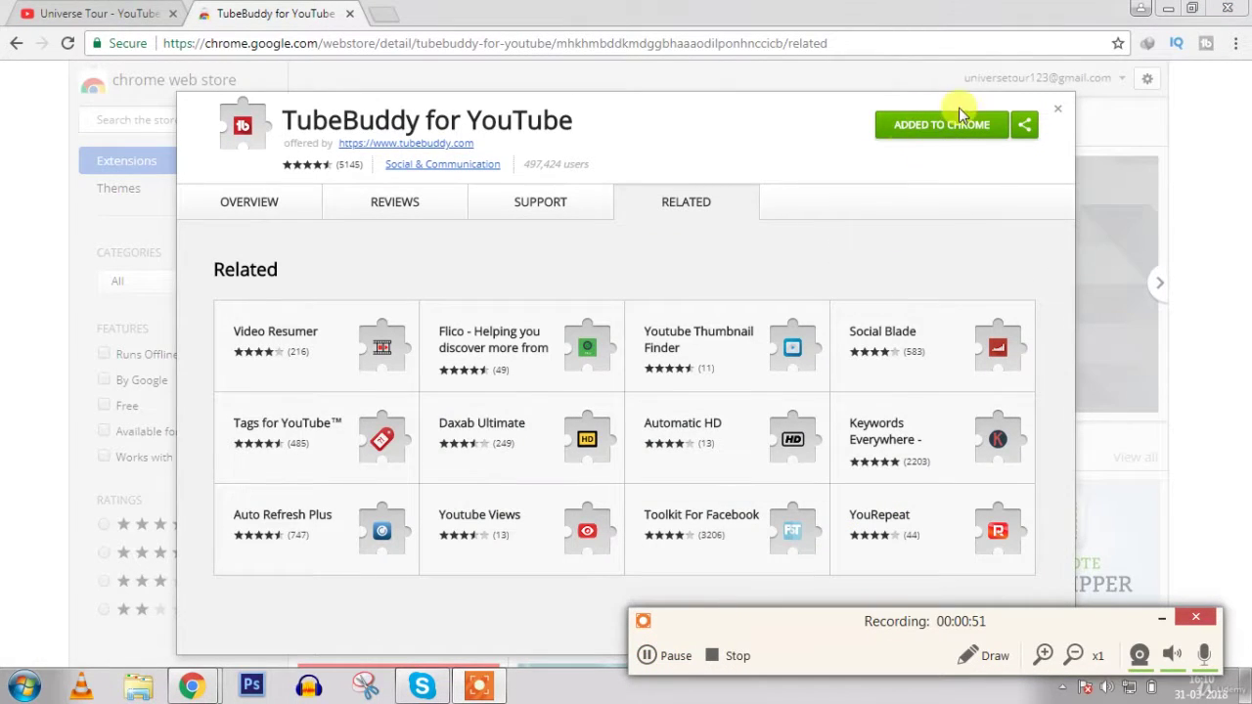
right_click(1210, 45)
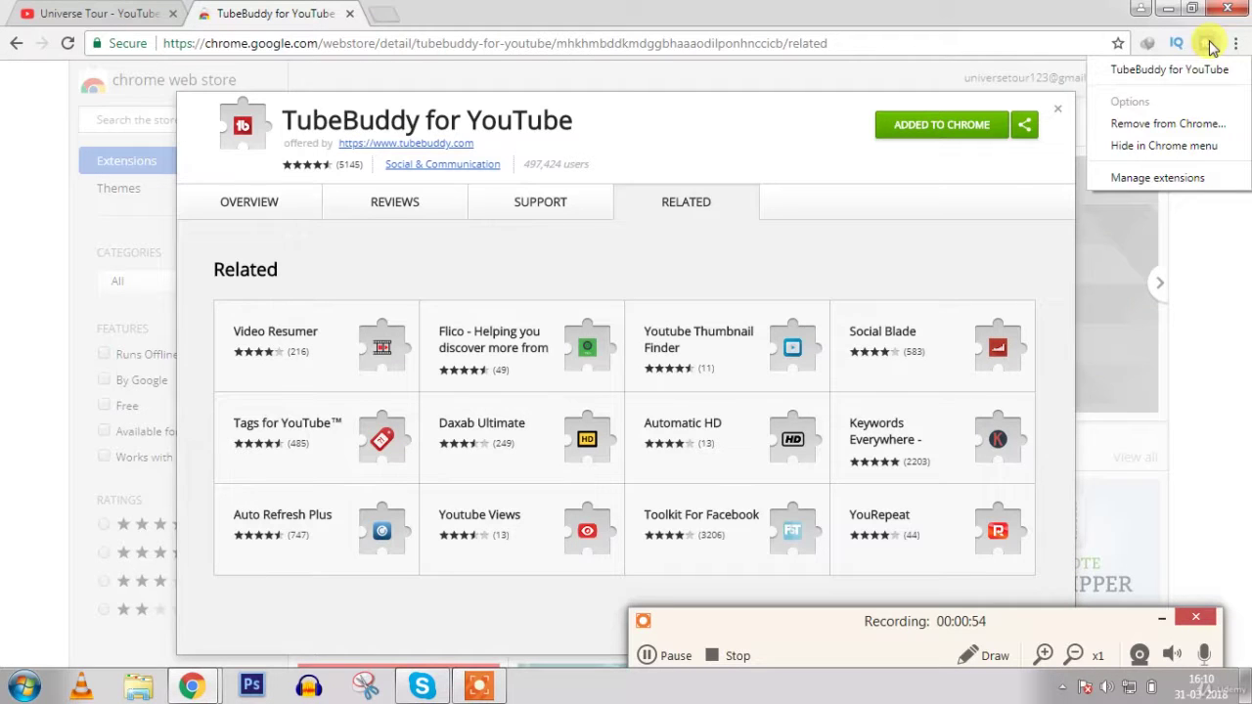
left_click(1146, 69)
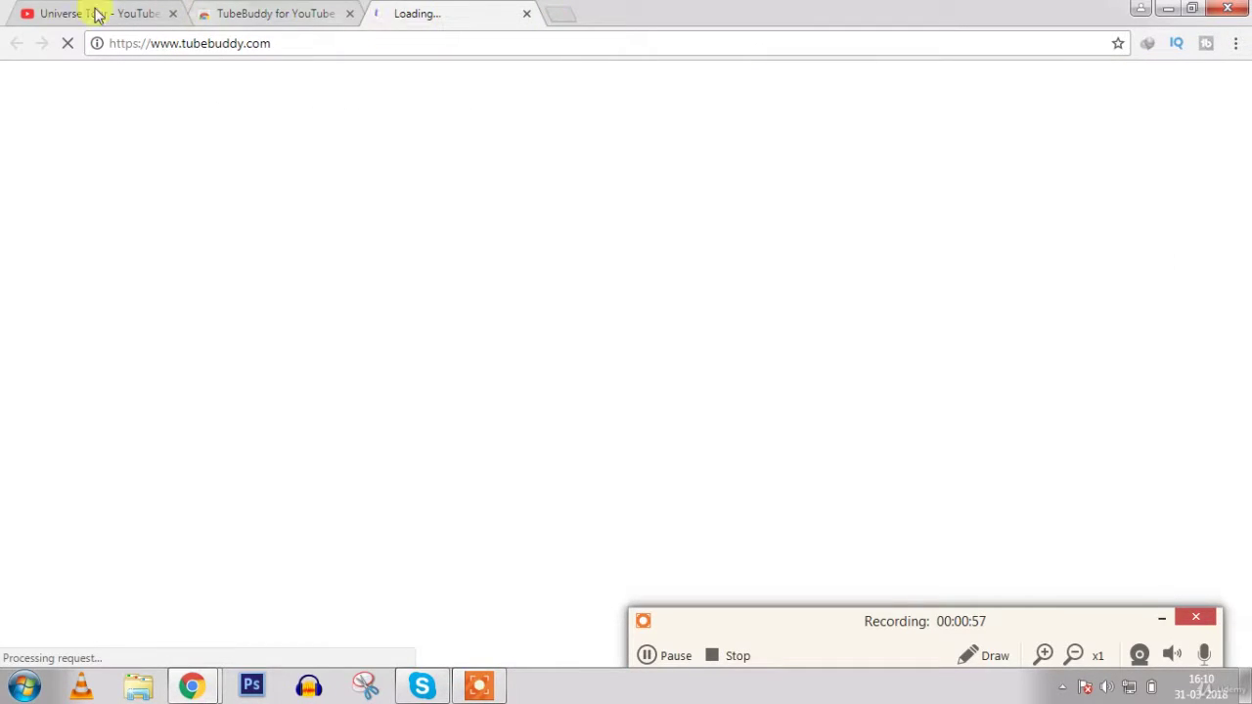
Open the "how much brain do we use(Holi Special)" video from the Universe Tour channel's videos and pause it.
left_click(84, 12)
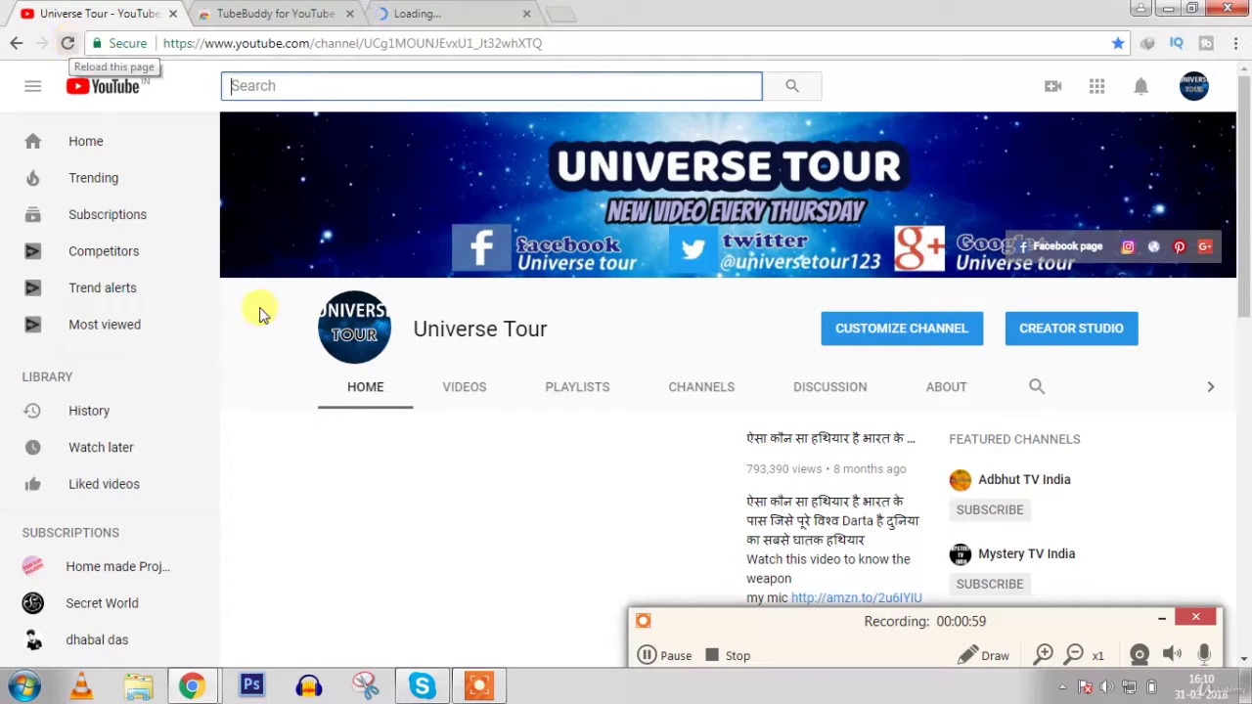
left_click(446, 391)
left_click(453, 392)
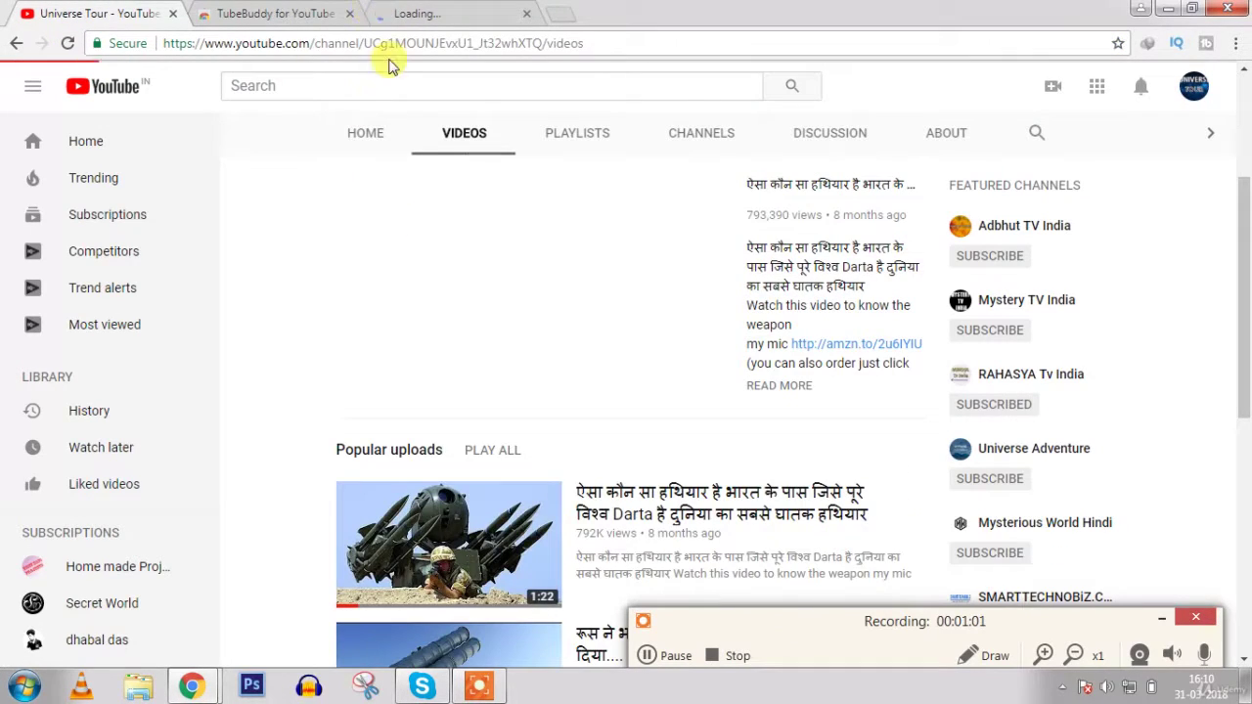
left_click(480, 562)
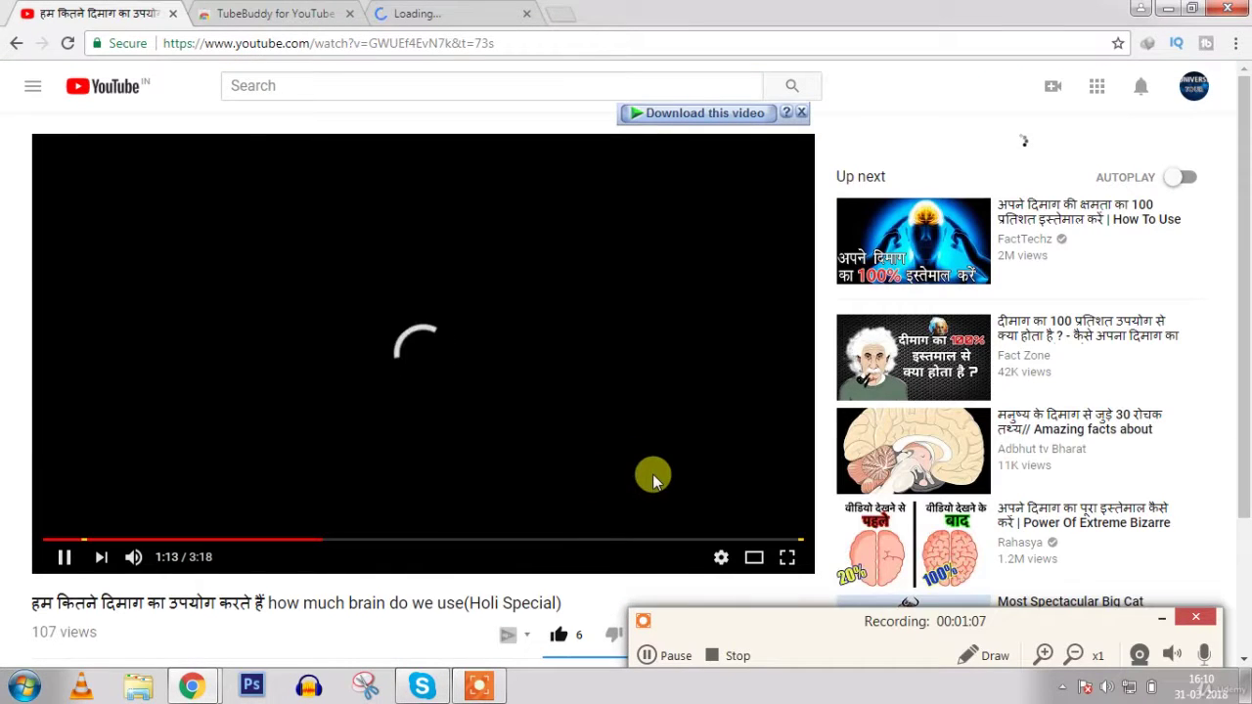
left_click(534, 431)
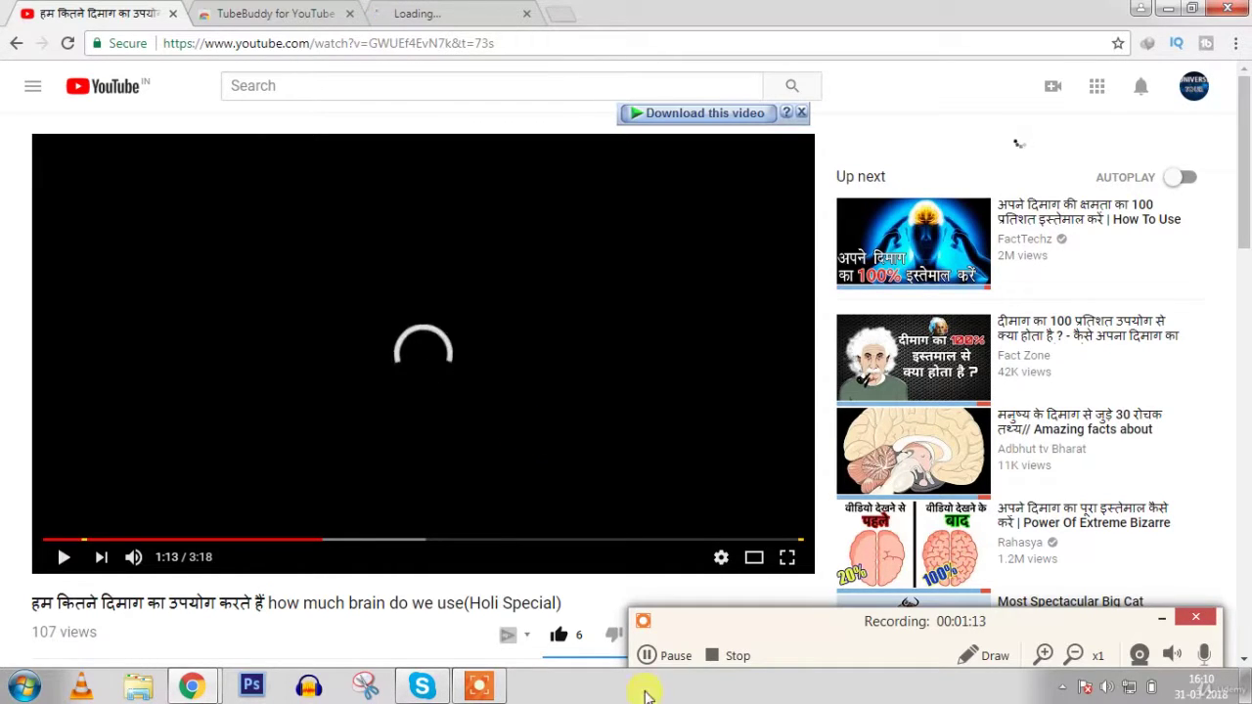
left_click(652, 656)
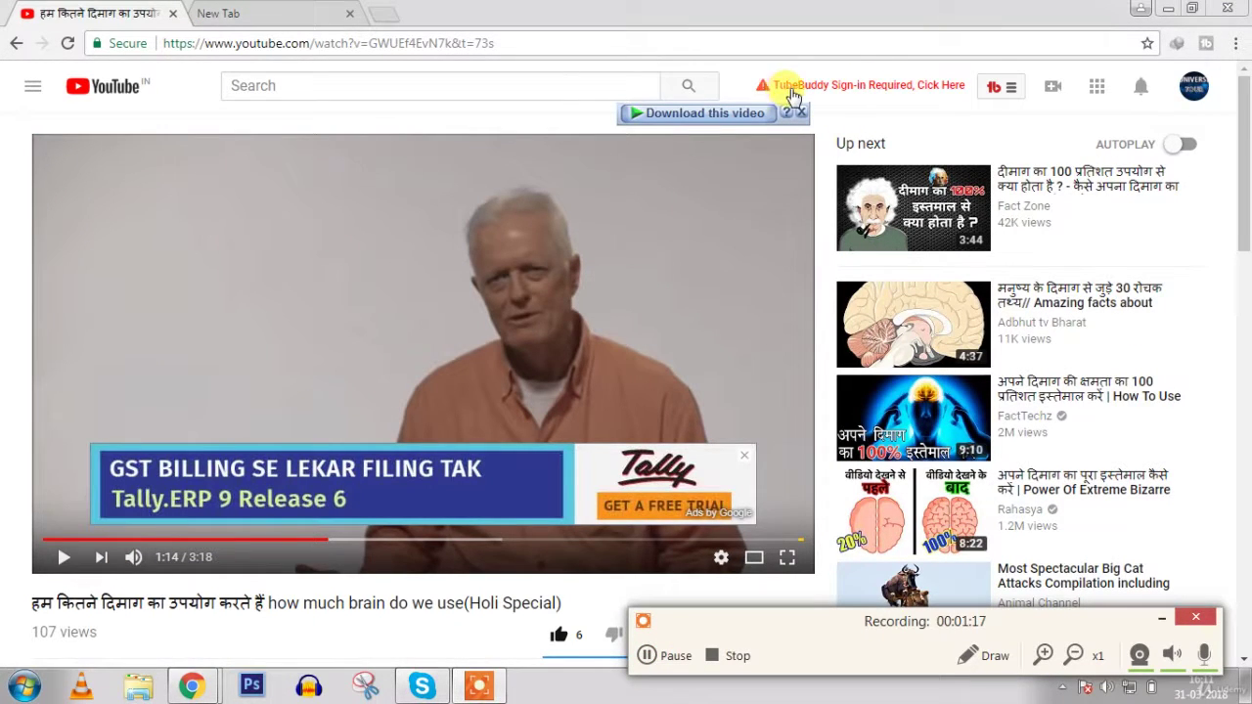
Sign in to TubeBuddy with the Universe Tour YouTube account and allow it access to the Google Account.
left_click(892, 88)
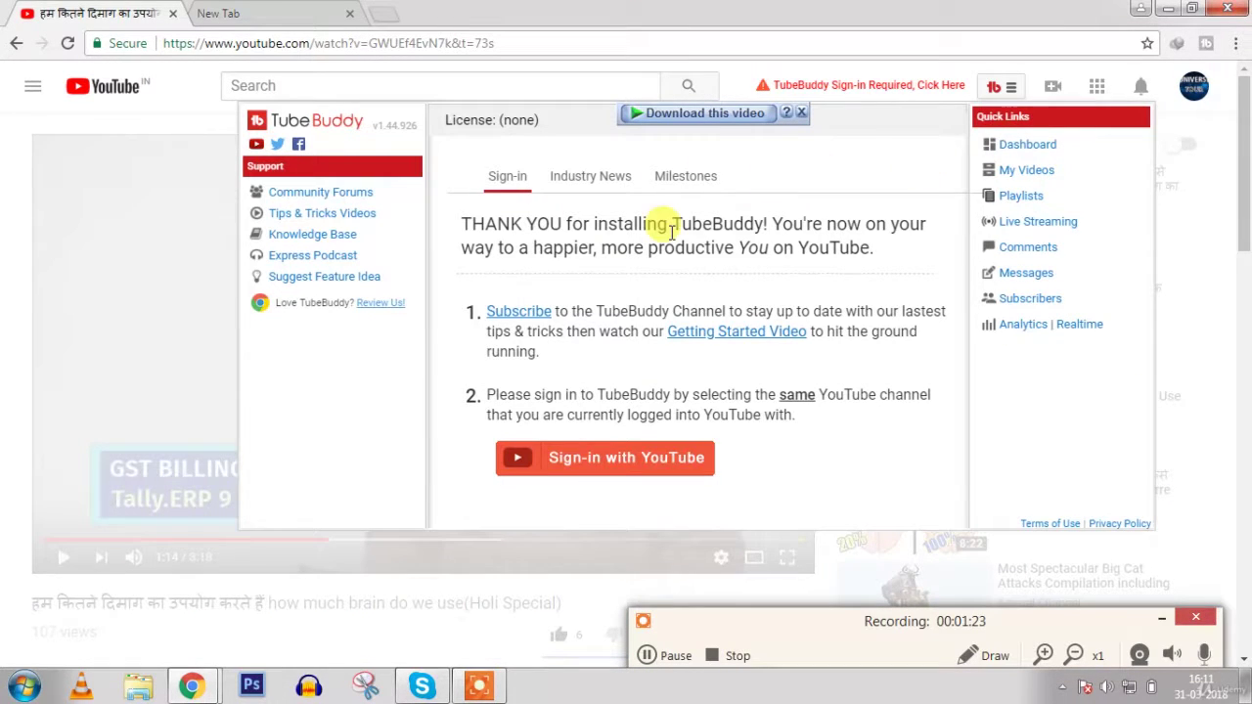
left_click(611, 456)
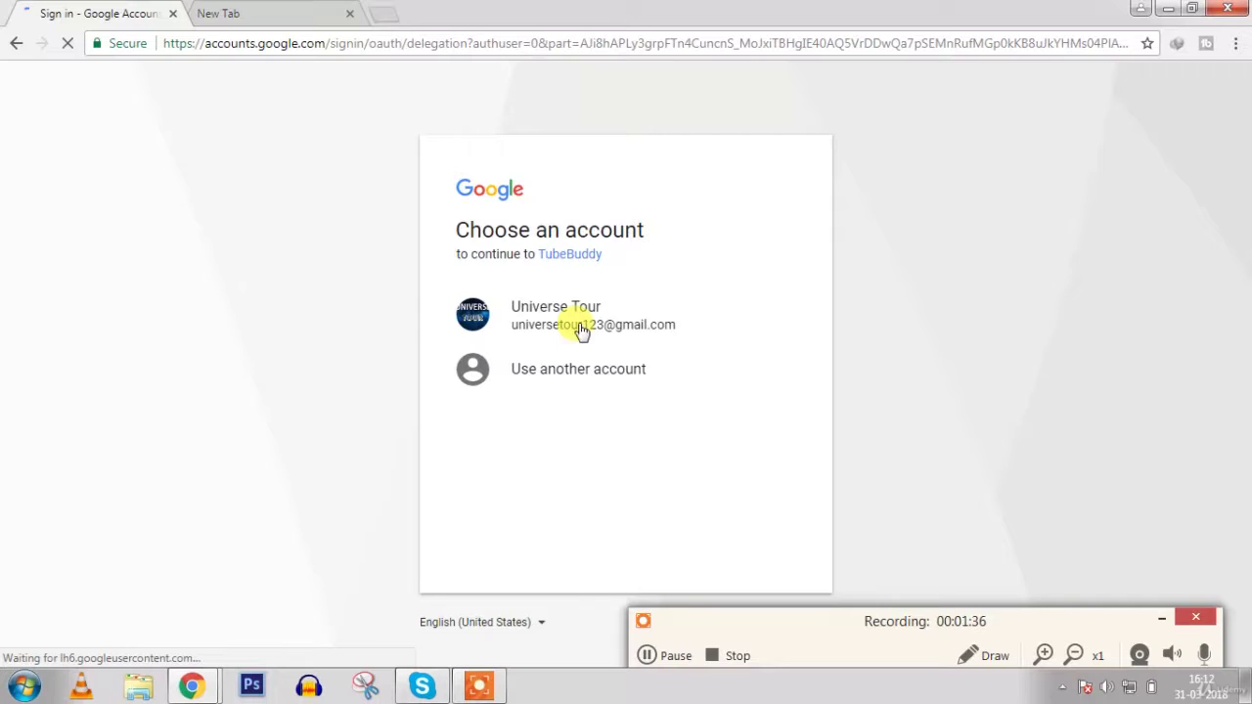
left_click(591, 329)
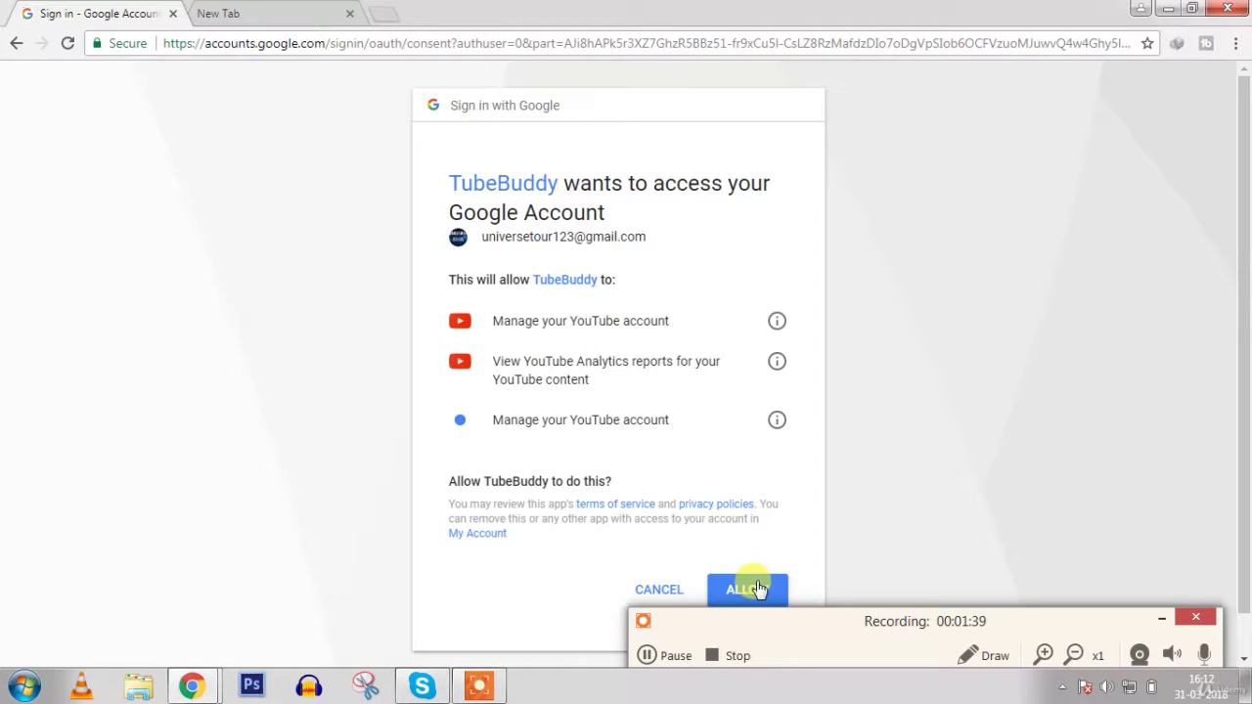
left_click(756, 585)
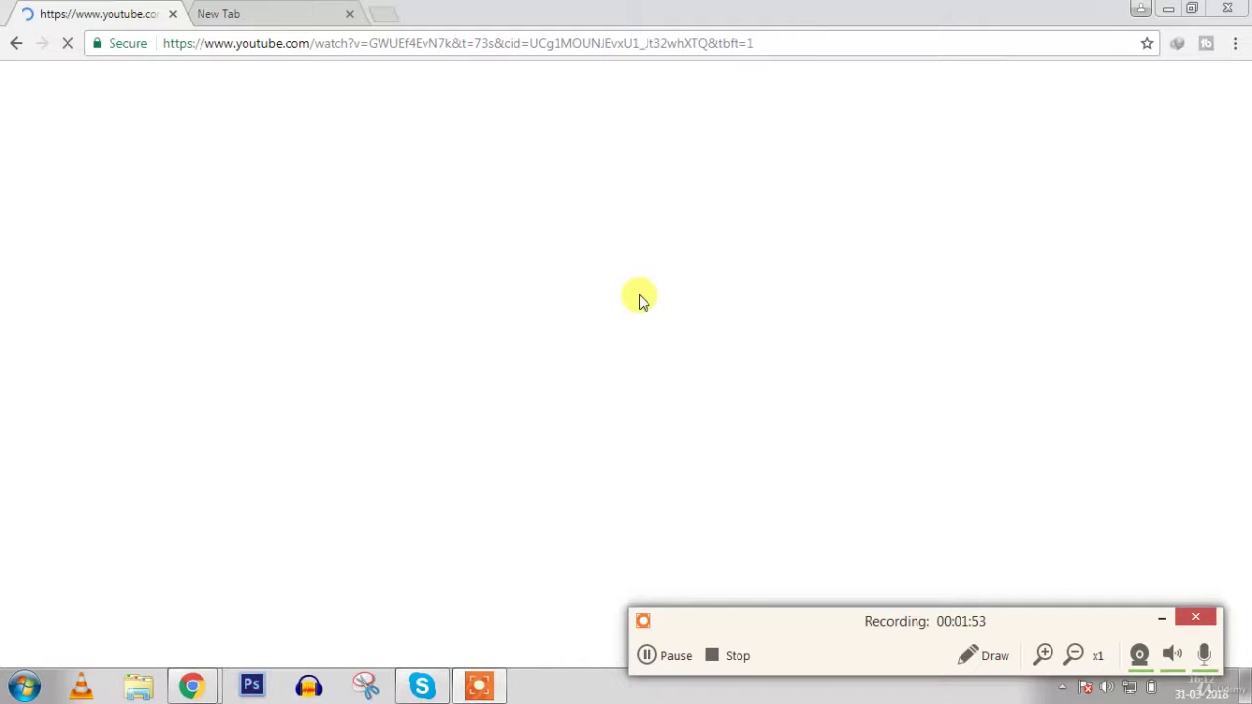
left_click(671, 659)
left_click(671, 657)
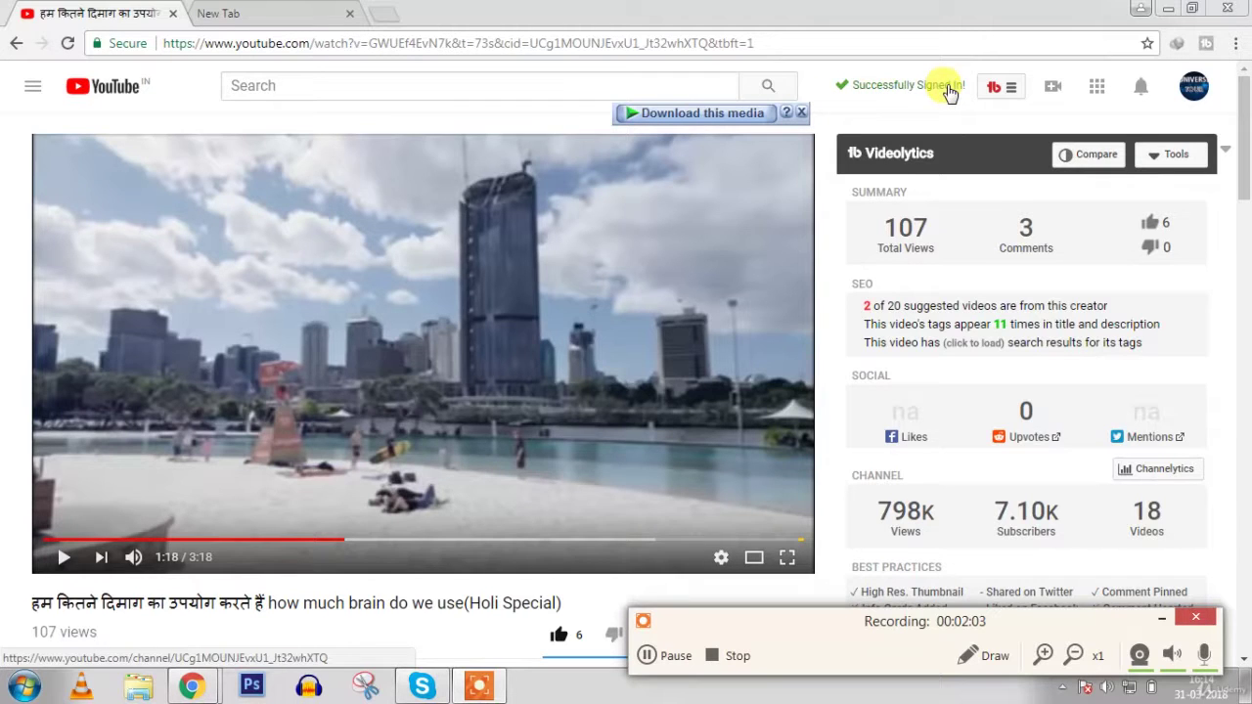
Show the search rankings for the video's tags in Videolytics and examine where each tag ranks.
left_click_drag(1247, 132, 1247, 157)
scroll(952, 338, "down", 2)
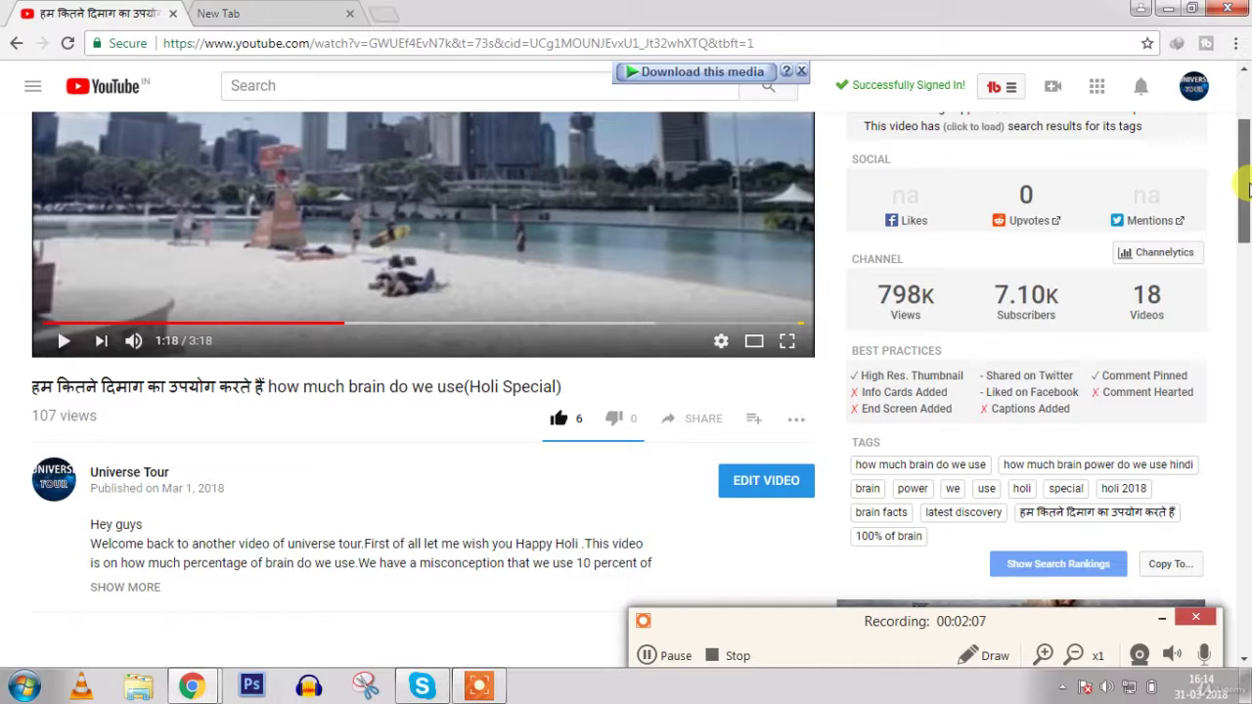
scroll(951, 337, "up", 1)
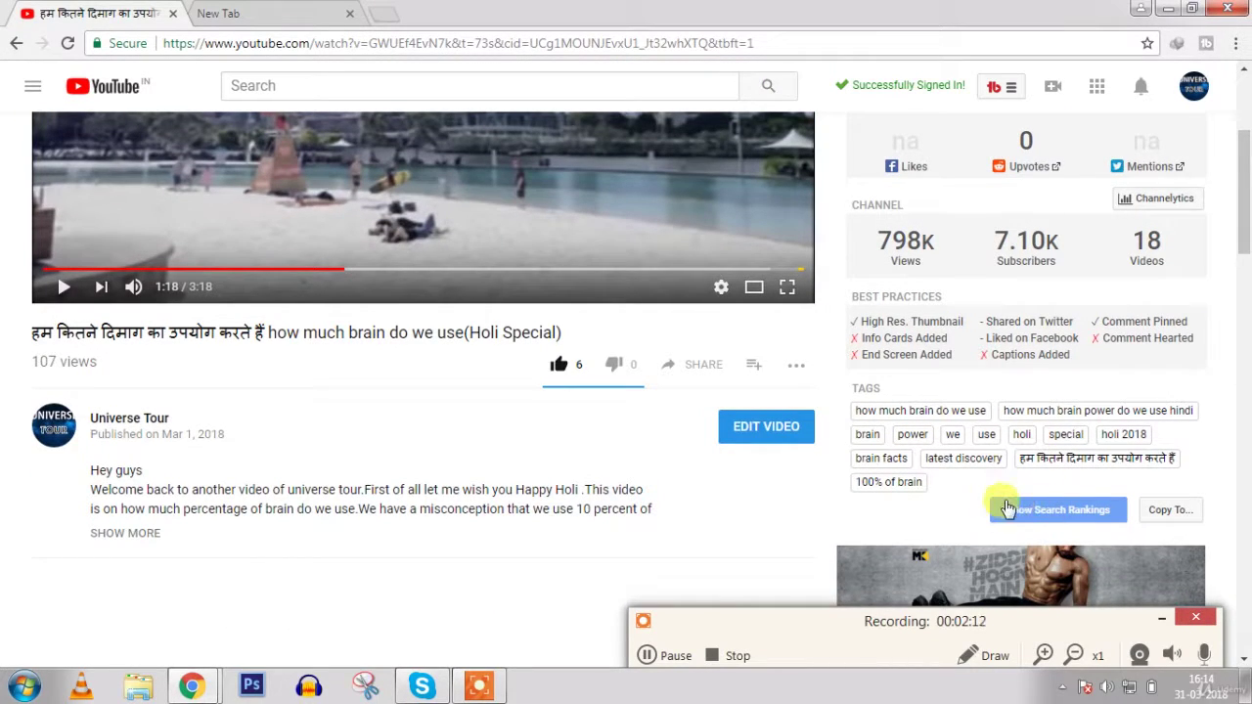
left_click(1065, 511)
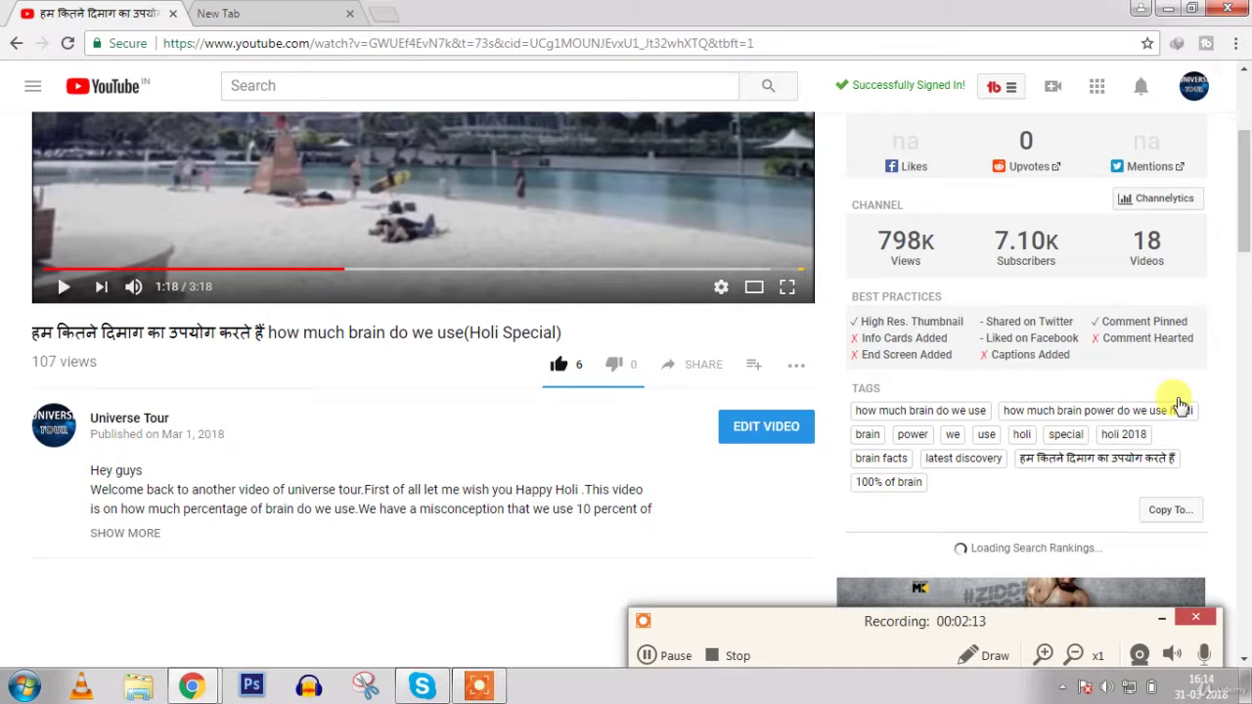
left_click_drag(1249, 195, 1245, 227)
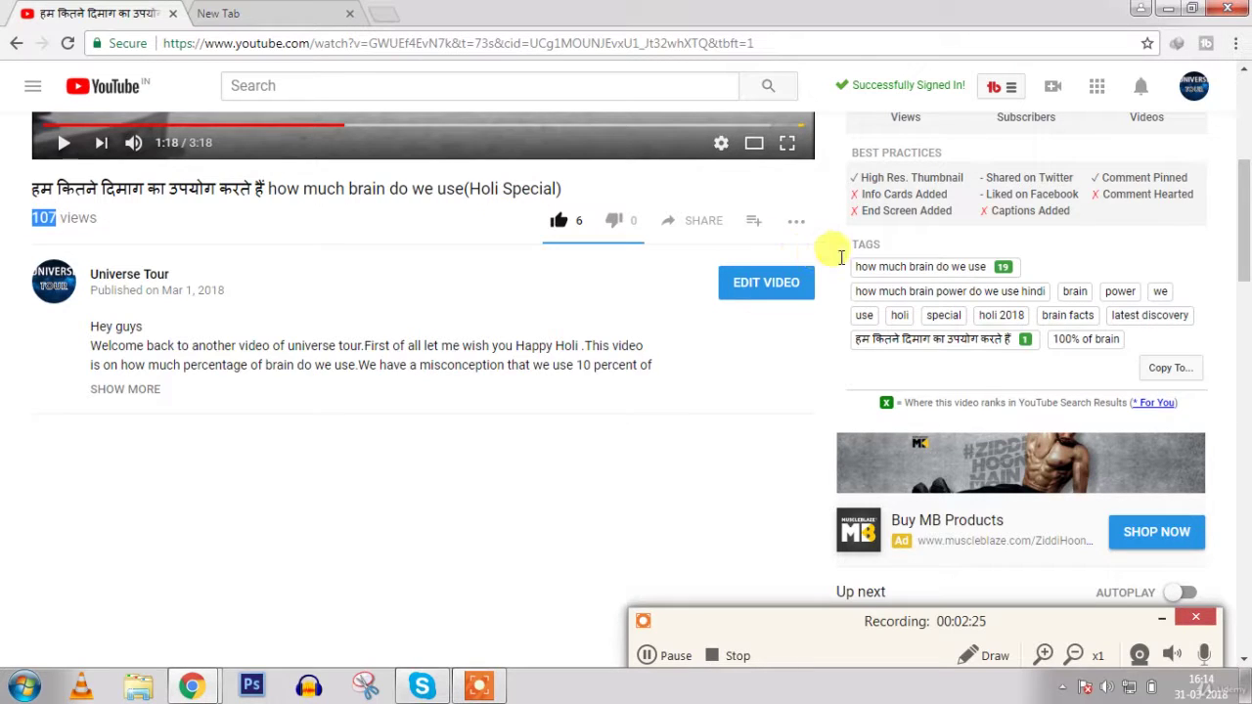
left_click(868, 276)
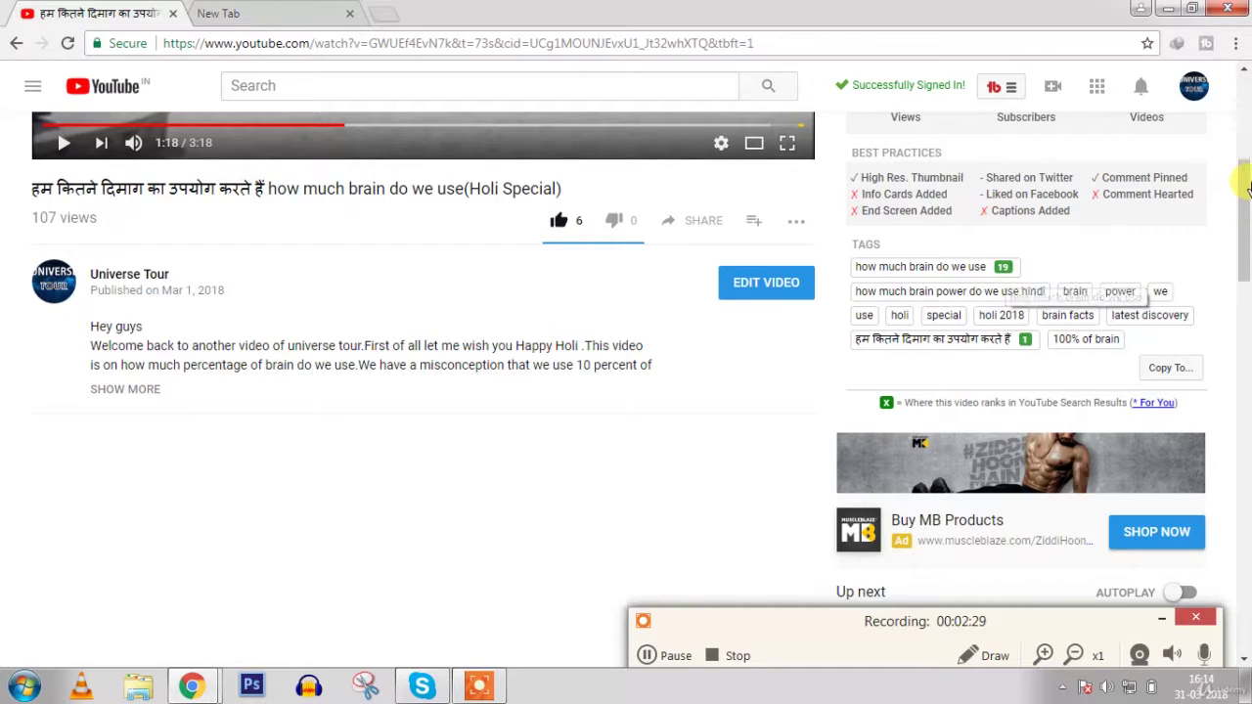
left_click(1249, 113)
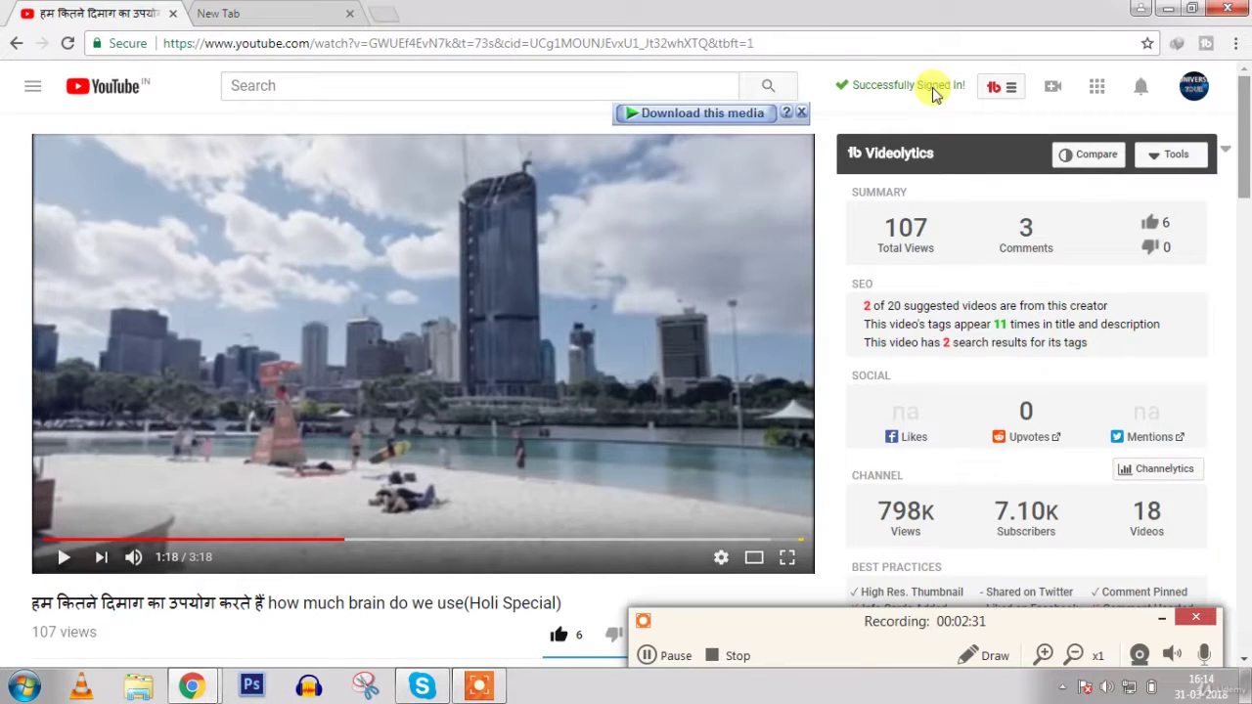
Enter "how much brain do we use" as the YouTube search query.
left_click(576, 85)
type("how")
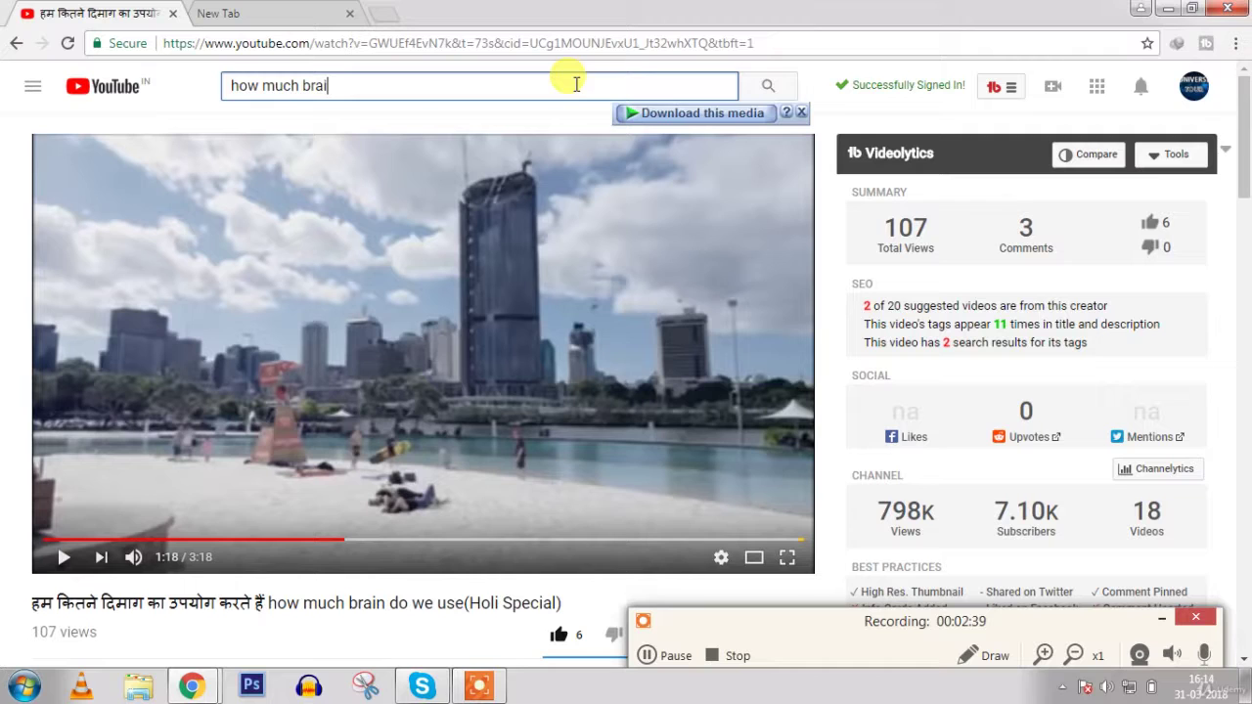
type(" much brain do we us")
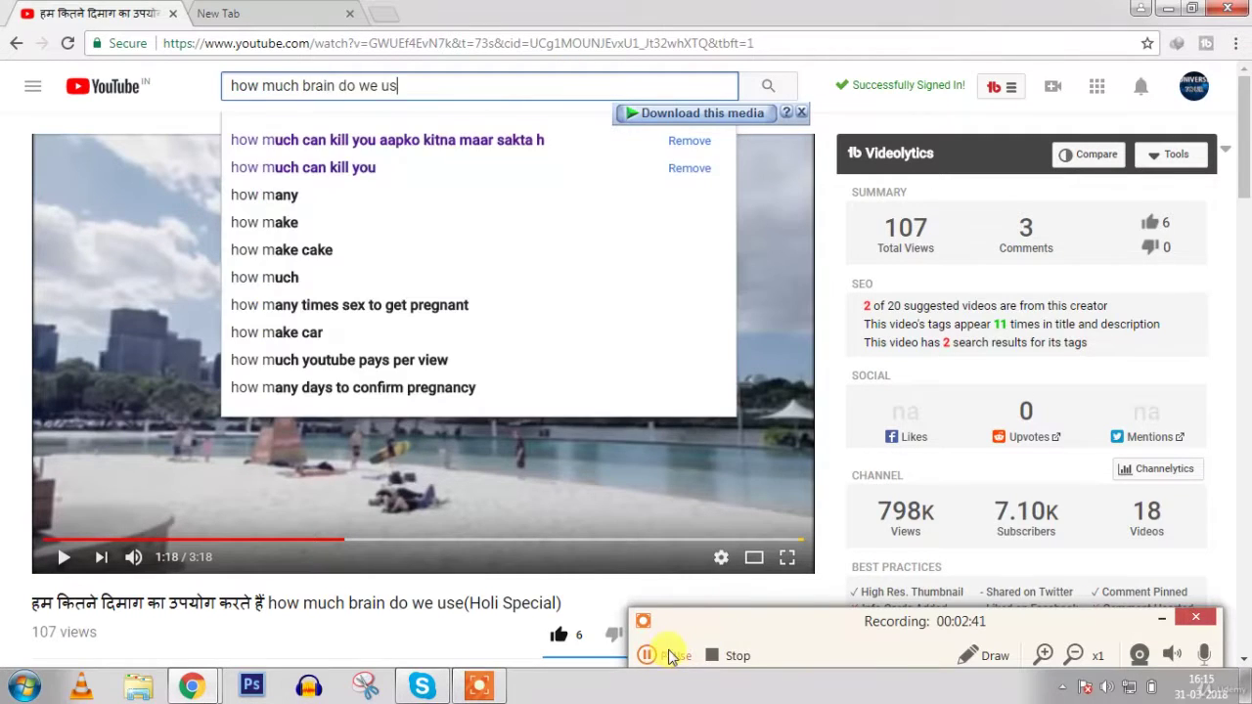
type("e")
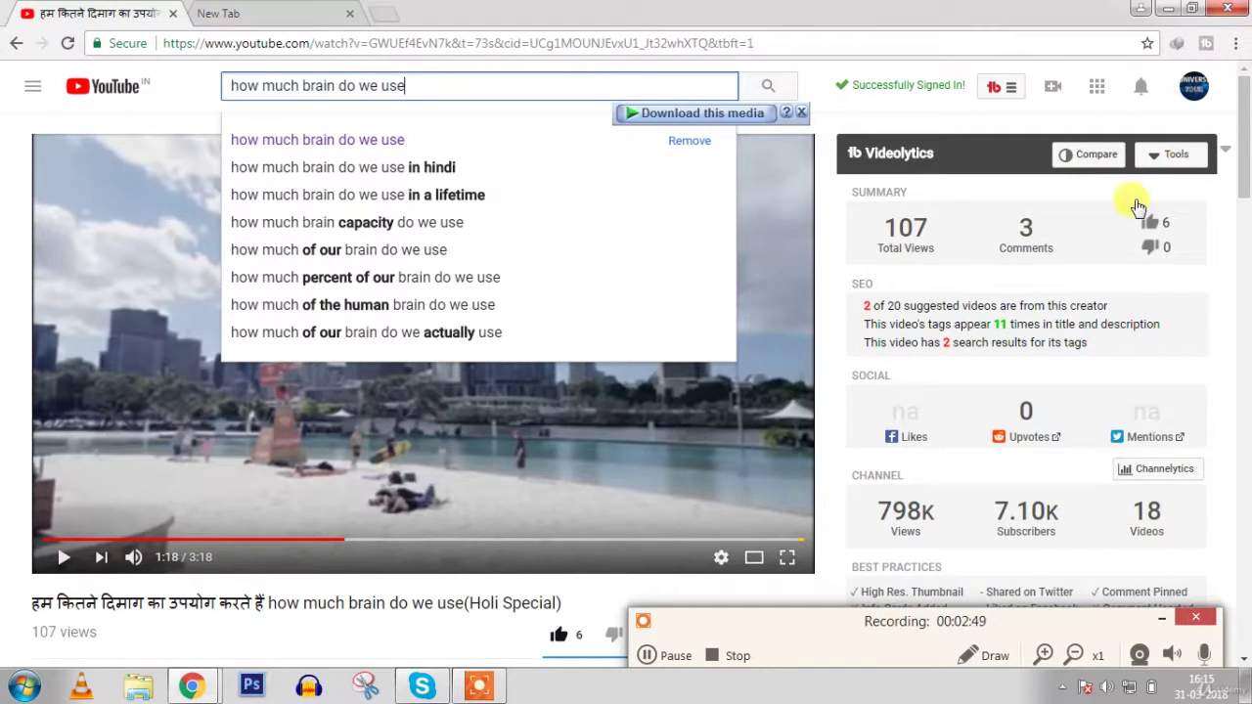
View the TubeBuddy tools offered for the video page, then return to the video.
left_click(1177, 149)
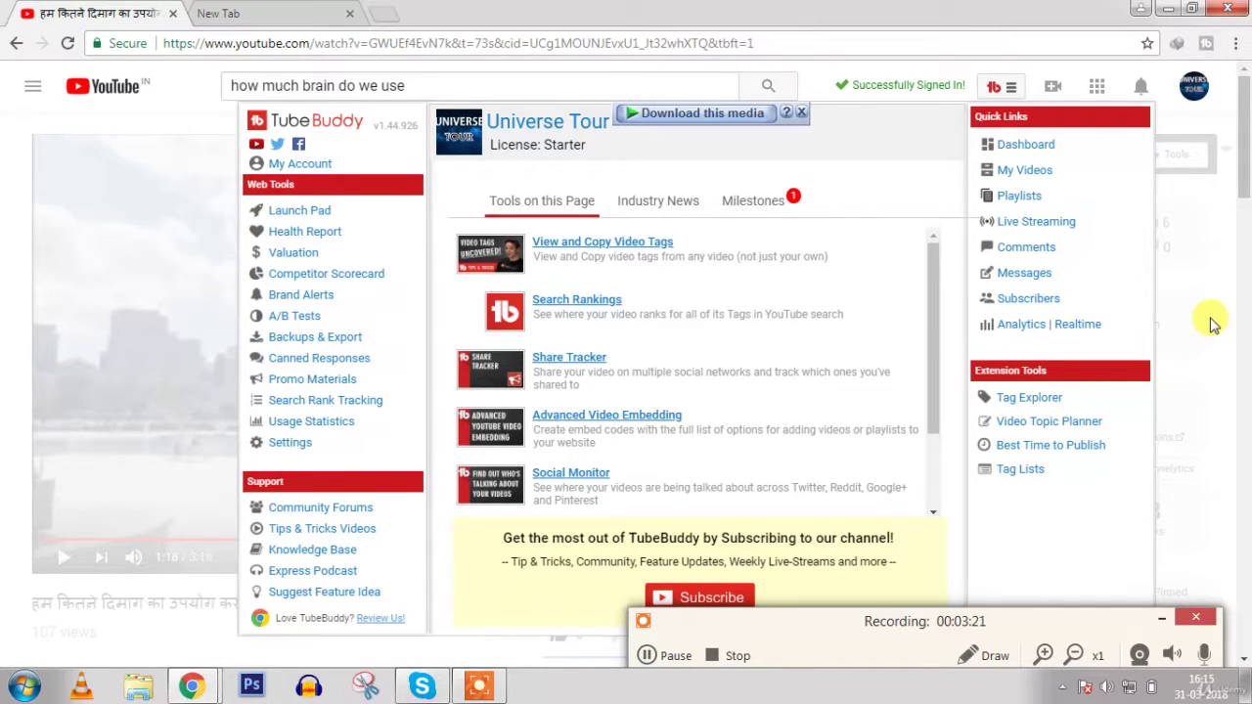
left_click(1221, 264)
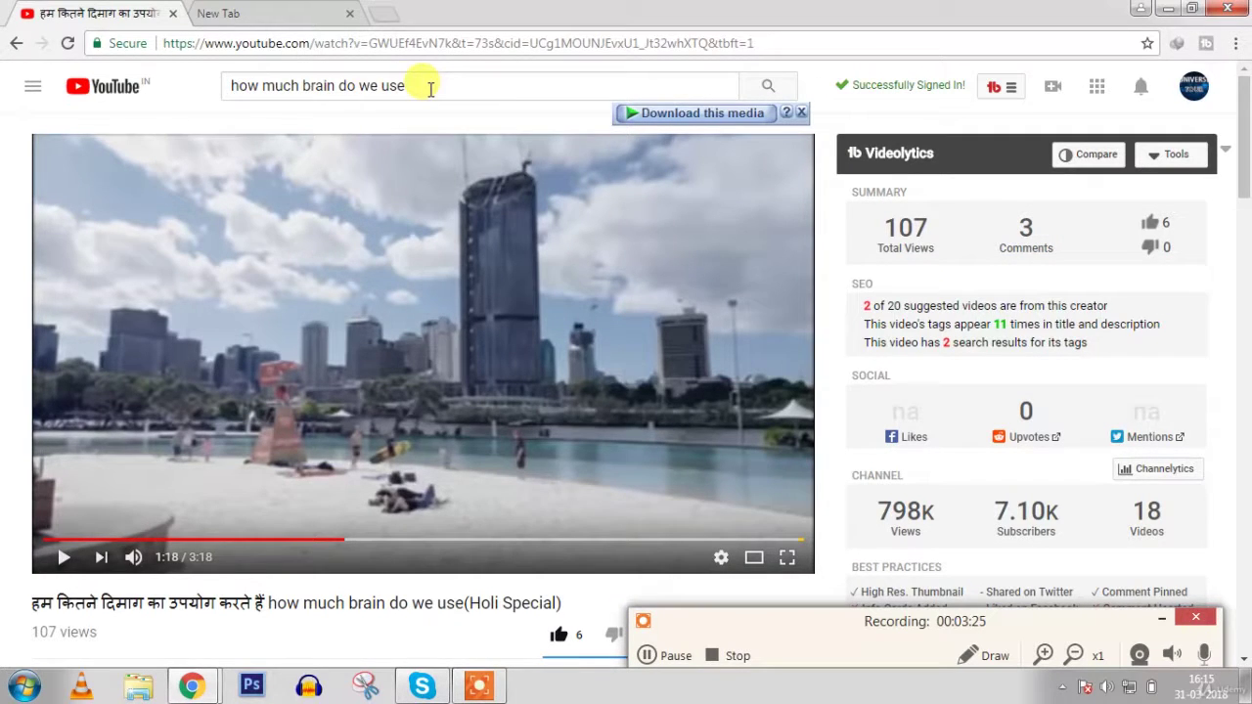
Run the YouTube search and look over the related searches and most used tags in Search Explorer.
left_click(767, 90)
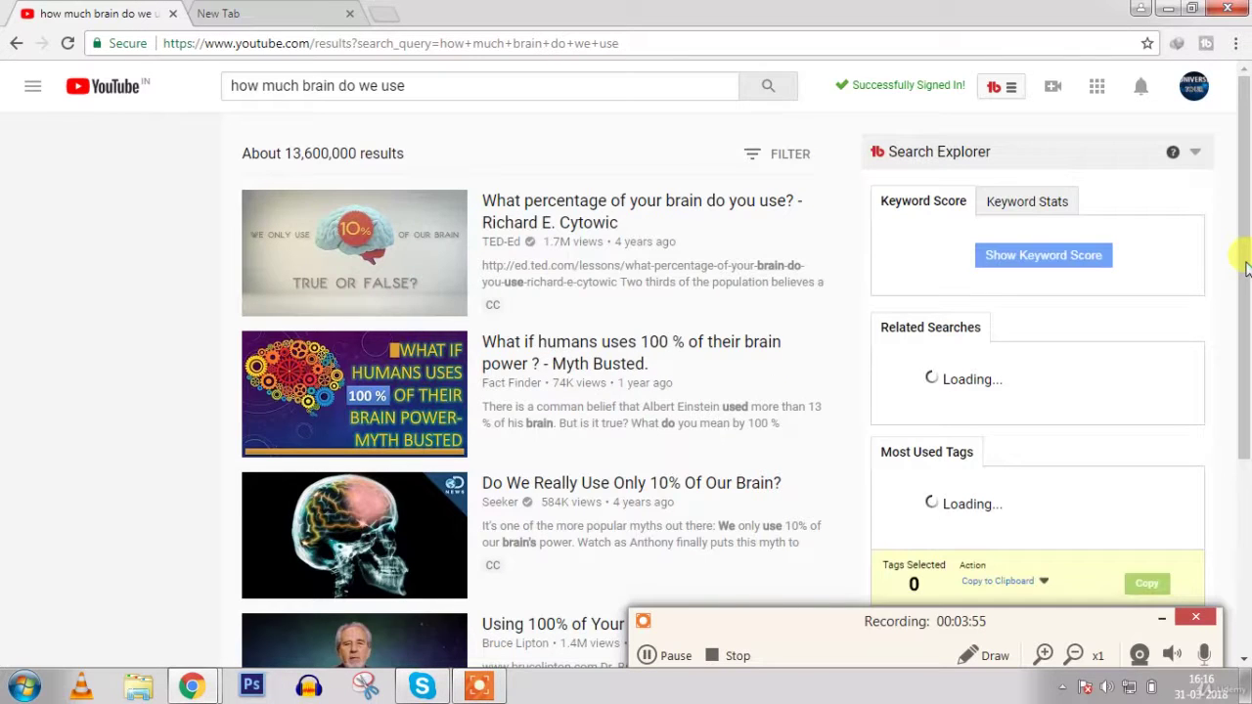
scroll(1244, 181, "down", 1)
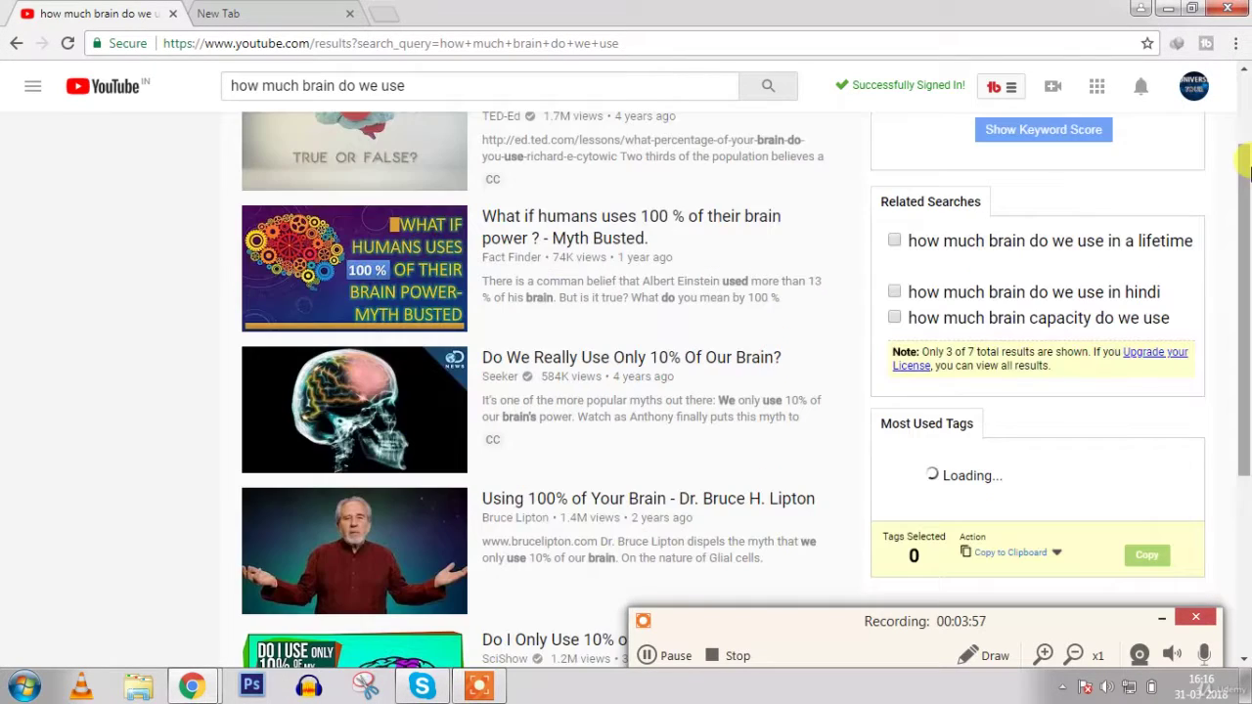
scroll(1244, 210, "down", 1)
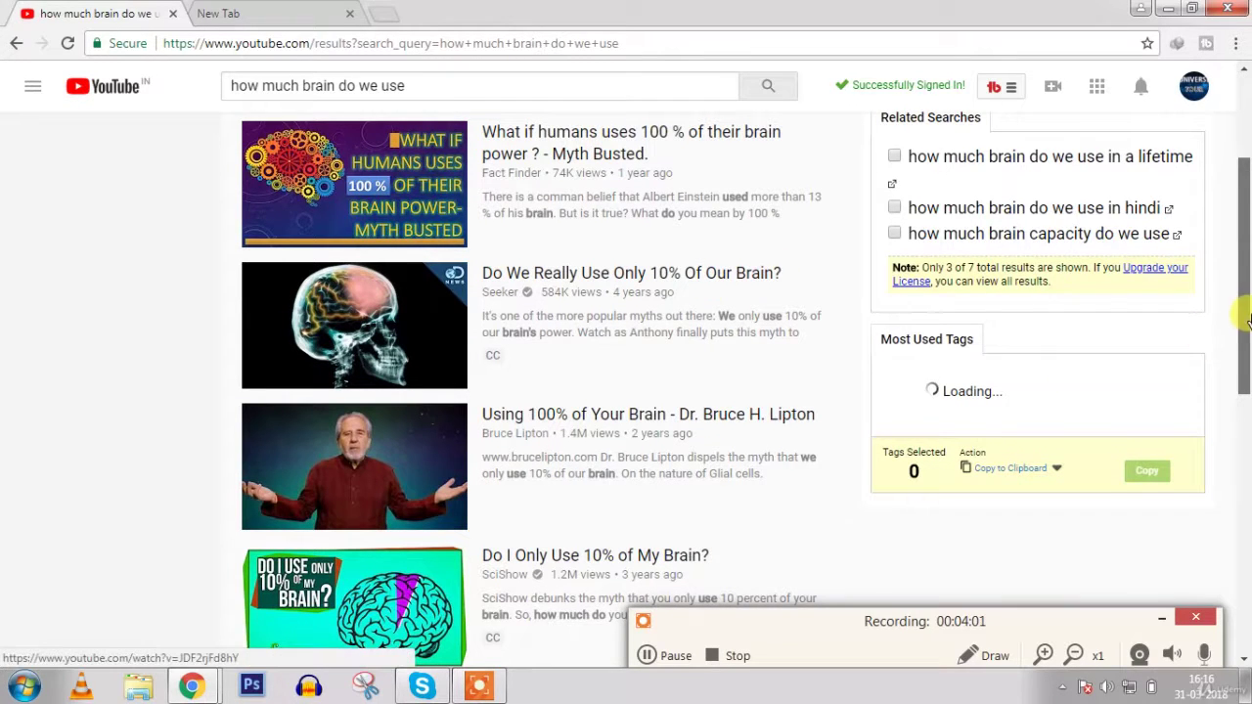
Look through the search results to find where the Universe Tour video ranks for "how much brain do we use".
left_click_drag(1247, 383, 1249, 381)
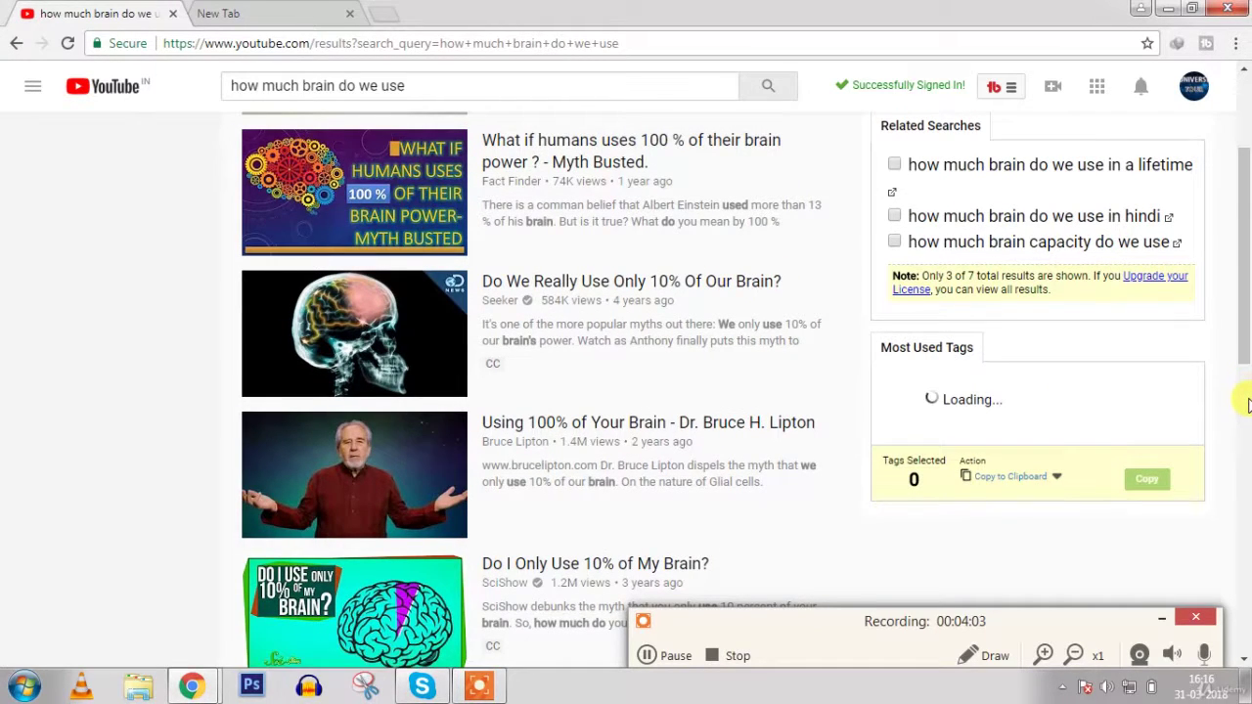
scroll(1248, 394, "down", 2)
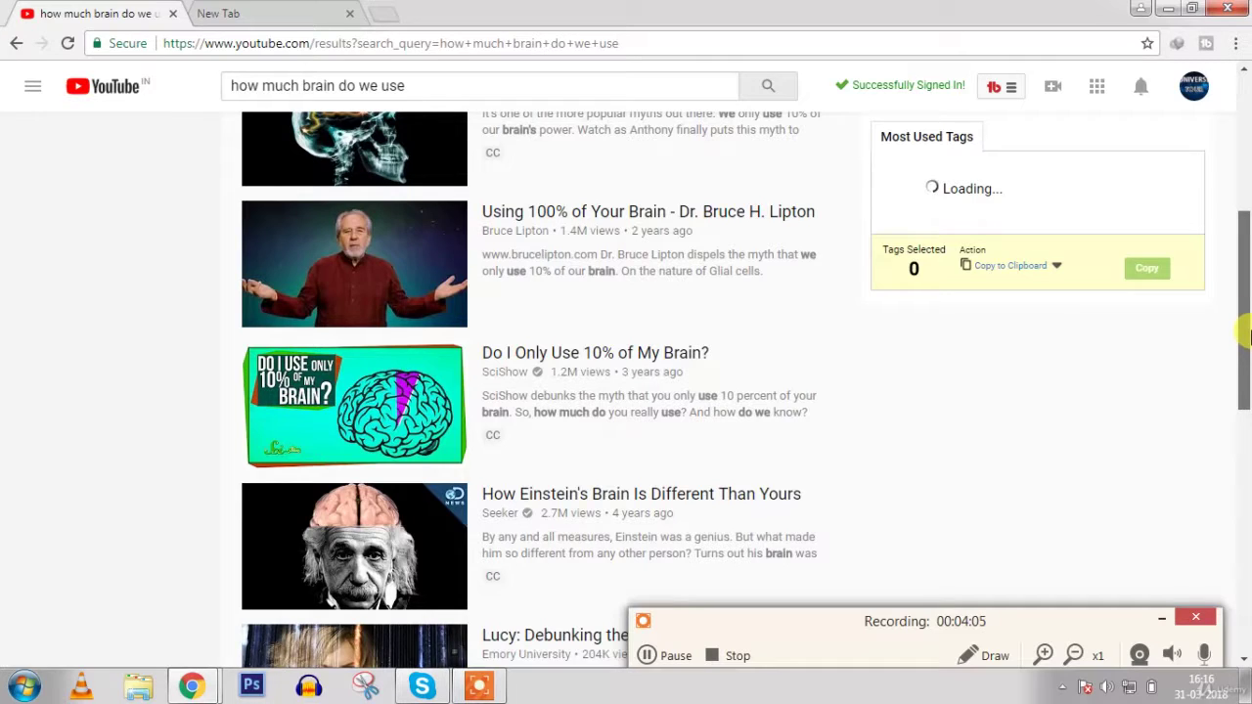
scroll(1242, 434, "down", 2)
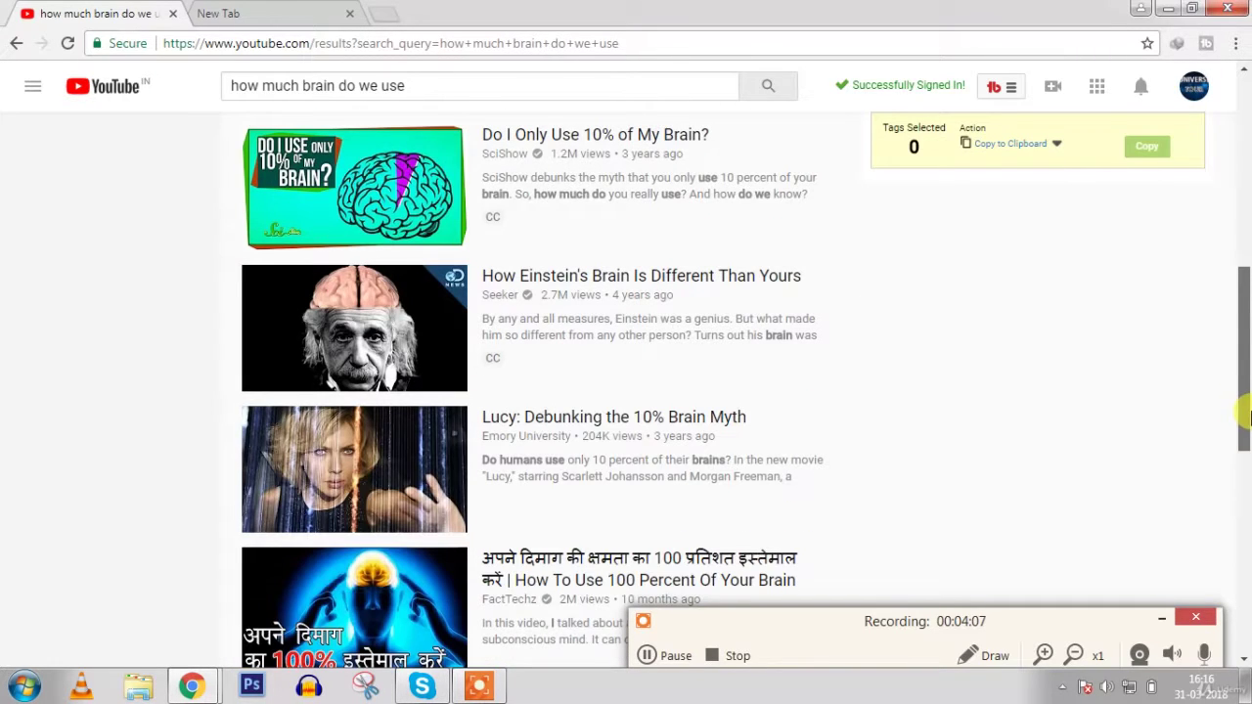
scroll(1244, 431, "down", 1)
scroll(1246, 540, "down", 4)
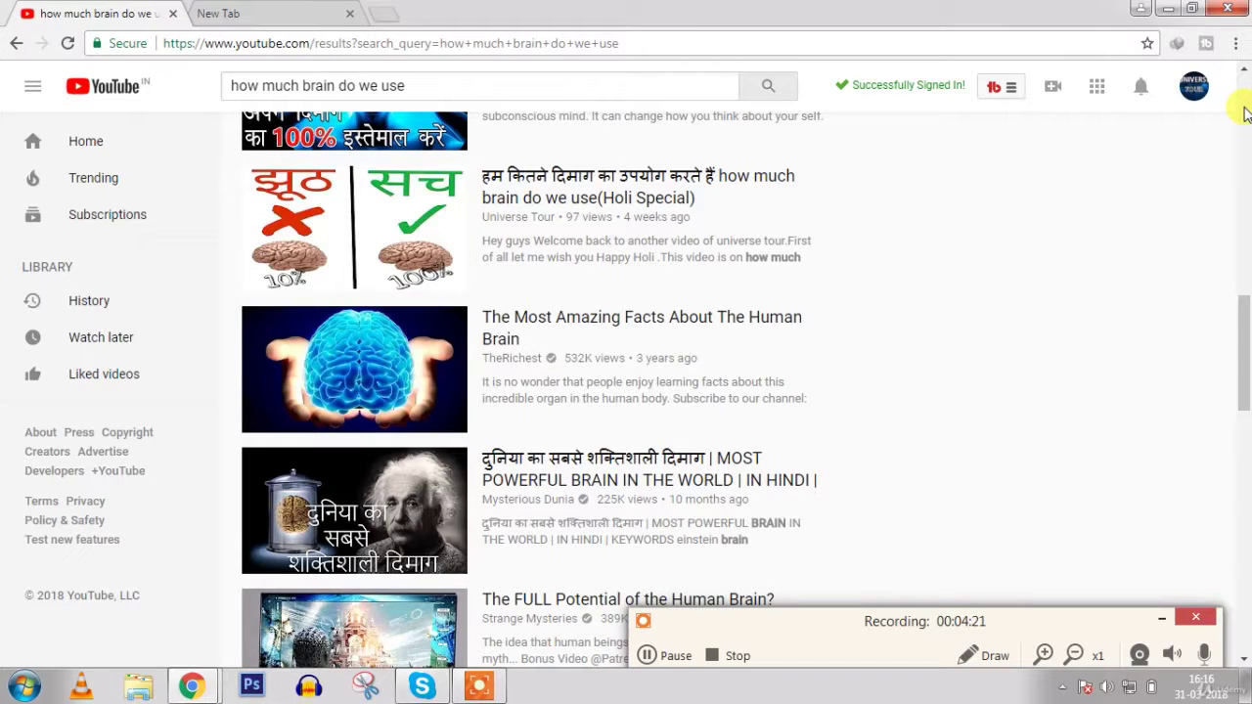
Return to the start of the results and examine the most used tags in Search Explorer.
left_click(1244, 114)
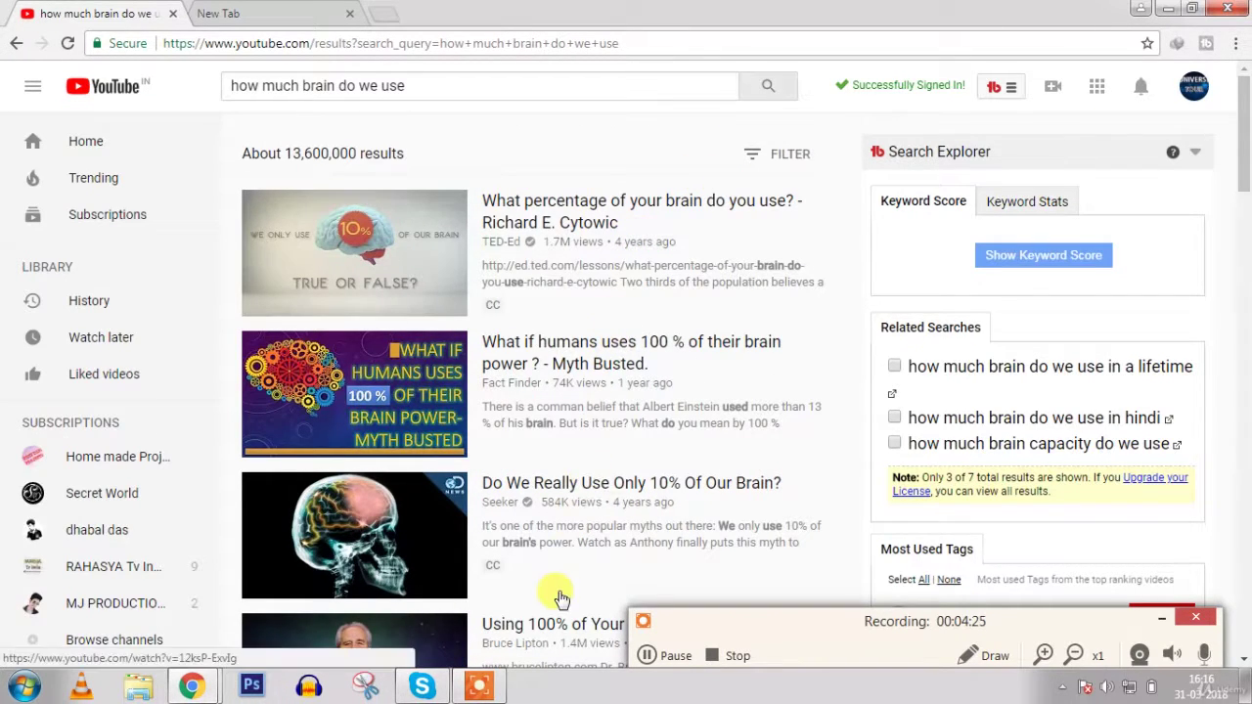
left_click_drag(1249, 174, 1246, 248)
scroll(1246, 247, "down", 1)
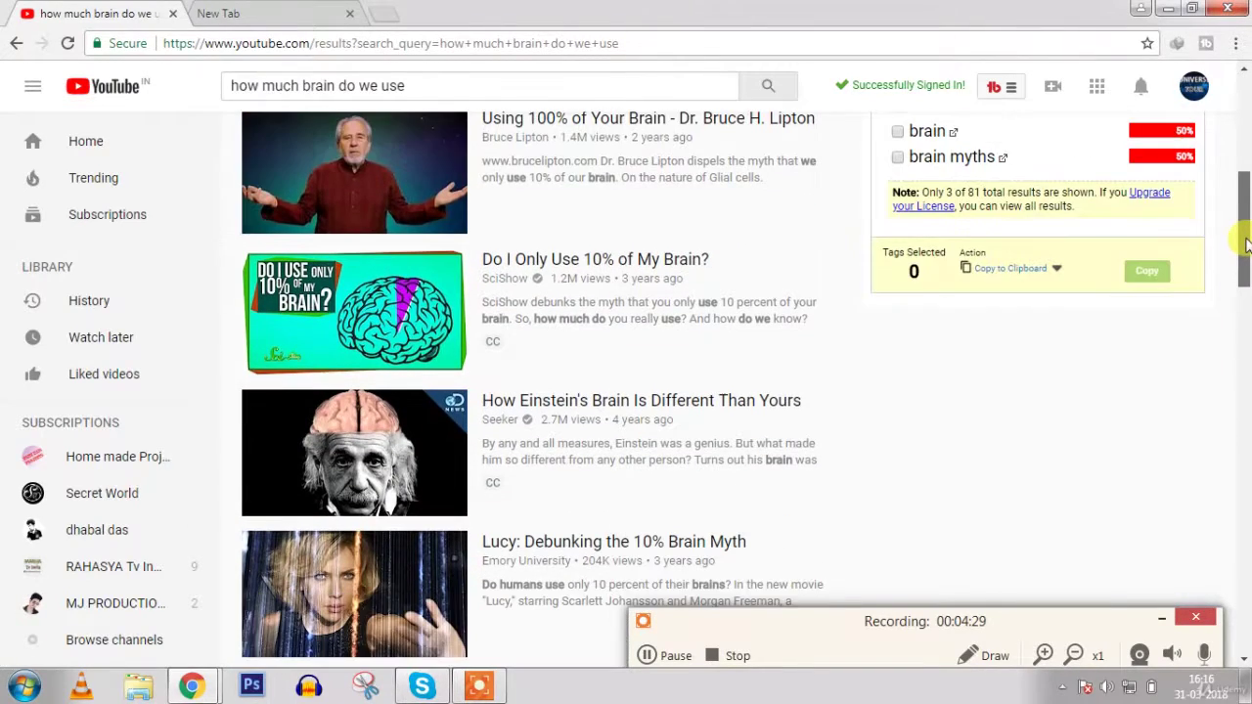
left_click_drag(1247, 247, 1247, 159)
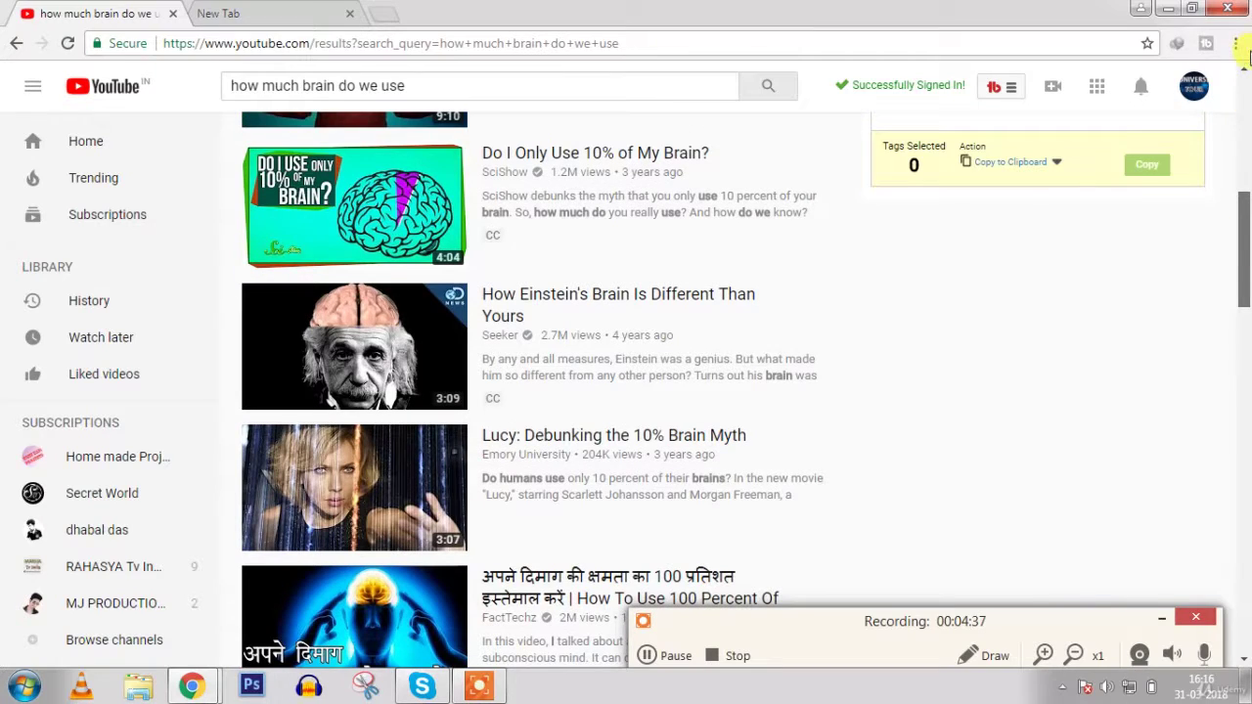
left_click(1238, 44)
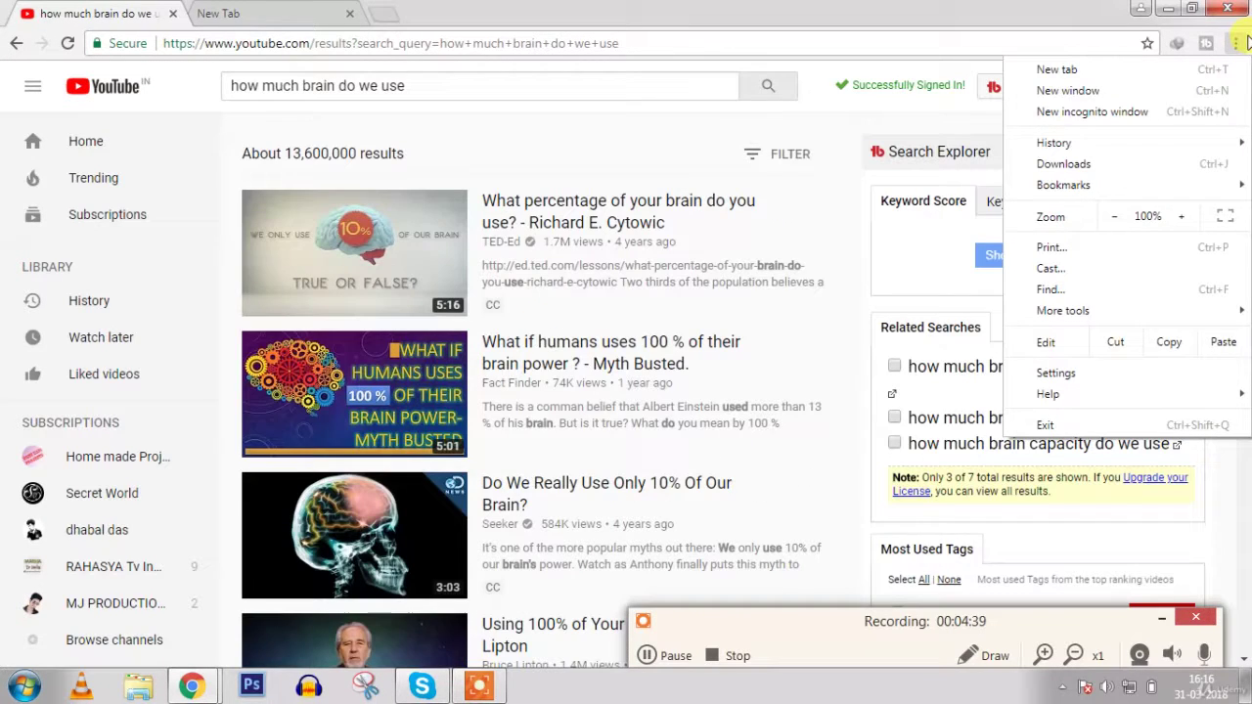
left_click(833, 91)
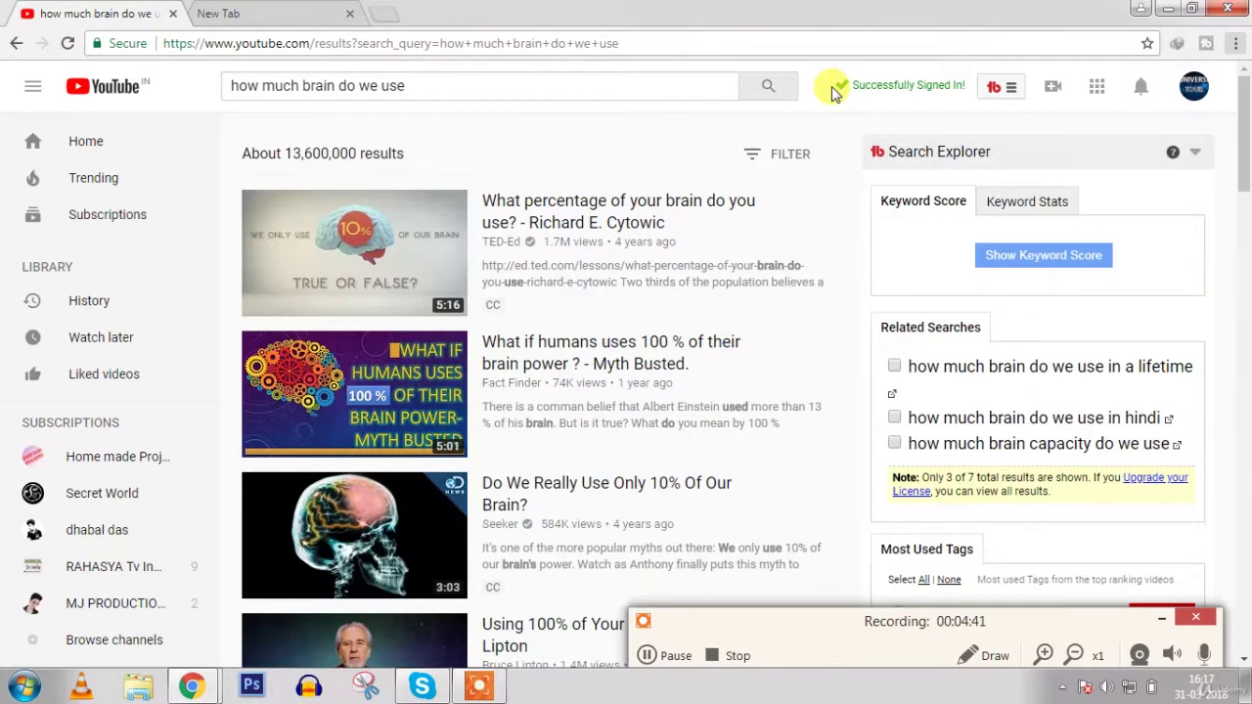
Open the Universe Tour video "how much brain do we use(Holi Special)" from the search results.
left_click(1245, 264)
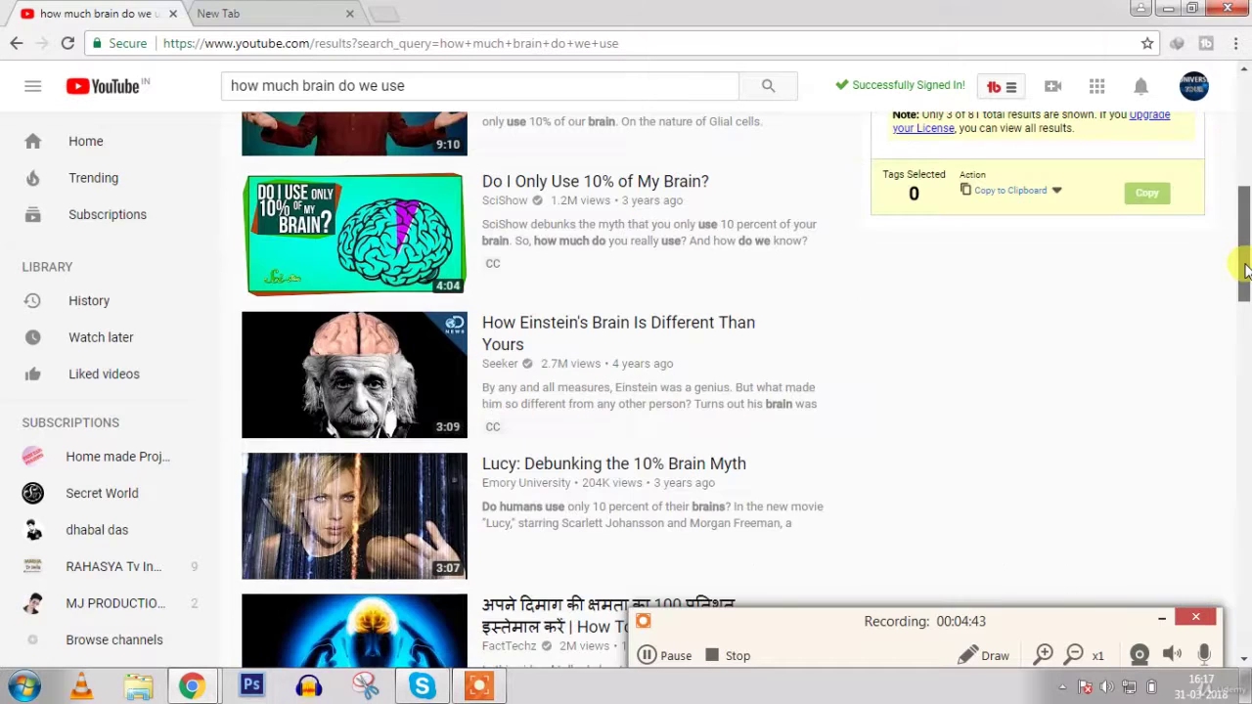
left_click_drag(1245, 276, 1247, 332)
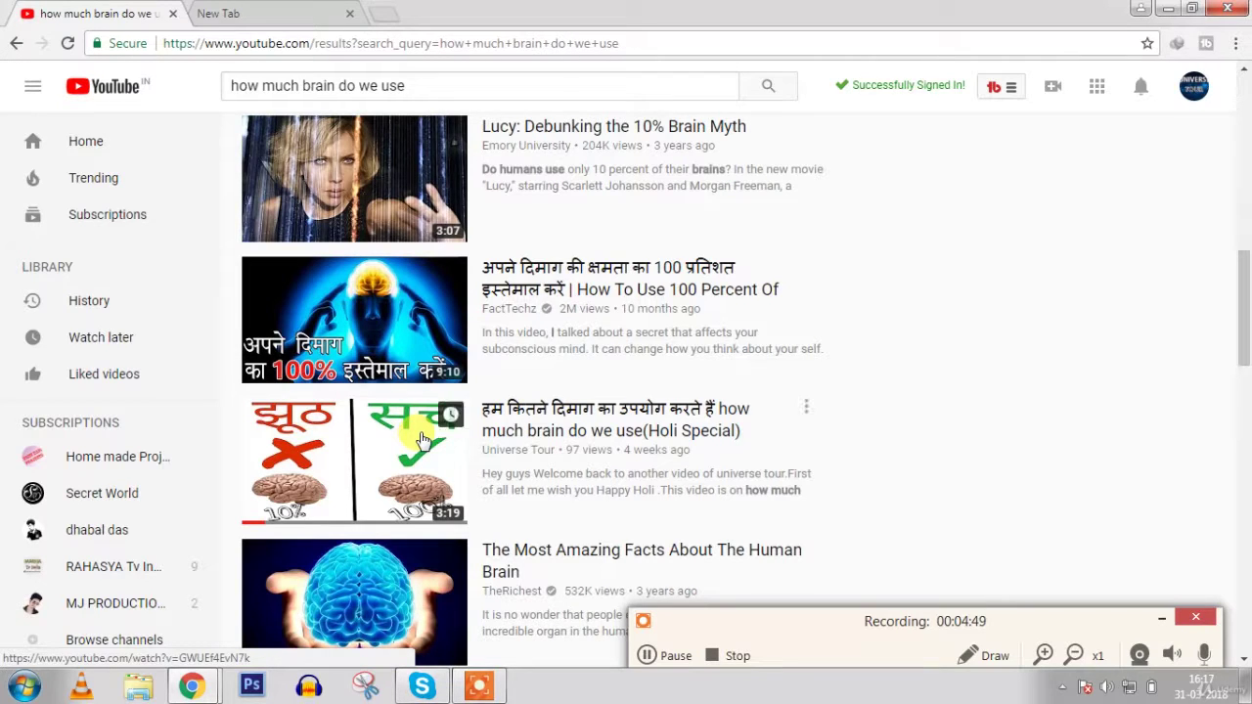
left_click(453, 447)
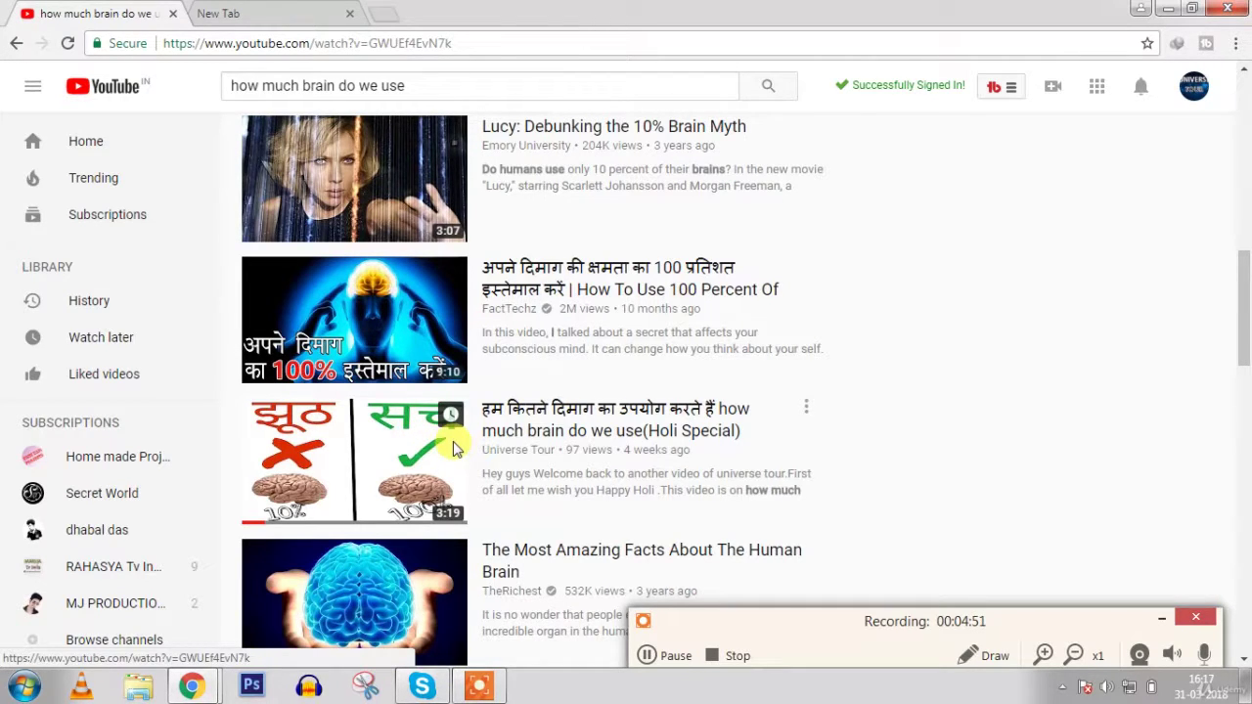